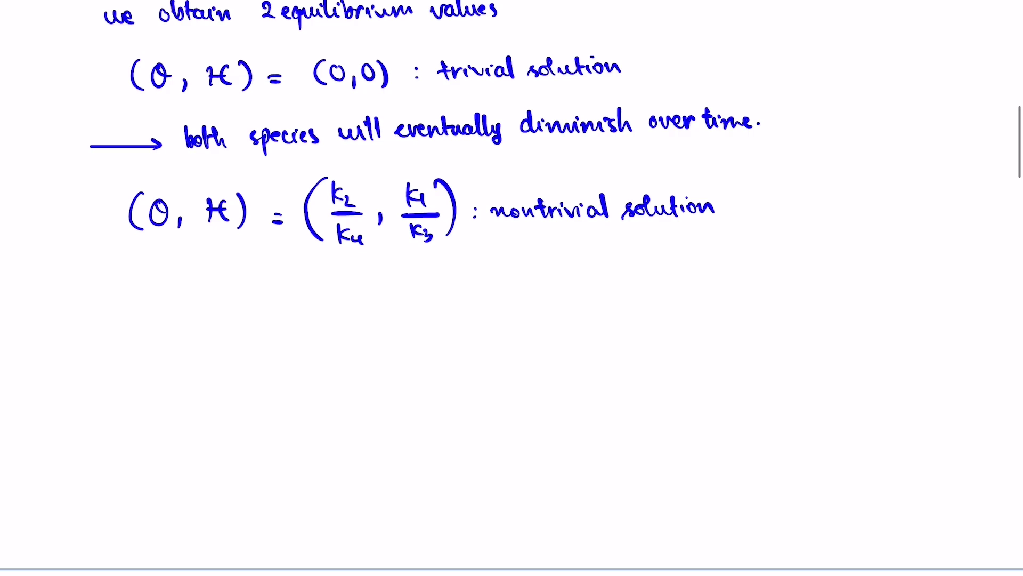
- Handwrite 'the balance of population depends on the presence' after the lower arrow
left_click_drag(213, 286, 219, 309)
mouse_move(222, 304)
left_mouse_down()
mouse_move(344, 309)
mouse_move(383, 298)
mouse_move(463, 316)
left_mouse_up()
left_click_drag(469, 297, 486, 319)
mouse_move(487, 293)
left_mouse_down()
mouse_move(510, 284)
mouse_move(520, 303)
left_mouse_up()
mouse_move(521, 282)
left_mouse_down()
mouse_move(533, 304)
mouse_move(571, 302)
left_mouse_up()
mouse_move(593, 292)
left_mouse_down()
mouse_move(598, 301)
mouse_move(612, 281)
left_mouse_up()
mouse_move(607, 291)
left_mouse_down()
mouse_move(621, 315)
mouse_move(635, 300)
left_mouse_up()
mouse_move(630, 294)
left_mouse_down()
mouse_move(648, 301)
mouse_move(660, 280)
left_mouse_up()
mouse_move(660, 288)
left_mouse_down()
mouse_move(674, 300)
mouse_move(712, 299)
left_mouse_up()
left_click_drag(721, 291, 737, 288)
mouse_move(730, 282)
left_mouse_down()
mouse_move(732, 301)
mouse_move(756, 292)
left_mouse_up()
mouse_move(778, 291)
left_mouse_down()
mouse_move(779, 304)
mouse_move(793, 290)
left_mouse_up()
mouse_move(787, 294)
left_mouse_down()
mouse_move(803, 286)
mouse_move(814, 296)
left_mouse_up()
left_click_drag(816, 288, 851, 290)
left_click_drag(842, 294, 862, 290)
- Finish the note with 'of the other population.' on the second line
mouse_move(199, 362)
left_mouse_down()
mouse_move(190, 370)
mouse_move(211, 376)
left_mouse_up()
mouse_move(229, 365)
left_mouse_down()
mouse_move(241, 365)
mouse_move(234, 373)
left_mouse_up()
left_click_drag(243, 351, 268, 367)
mouse_move(293, 358)
left_mouse_down()
mouse_move(293, 369)
mouse_move(308, 362)
left_mouse_up()
mouse_move(302, 347)
left_mouse_down()
mouse_move(303, 369)
mouse_move(347, 357)
mouse_move(367, 380)
left_mouse_up()
mouse_move(366, 362)
left_mouse_down()
mouse_move(383, 360)
mouse_move(389, 379)
left_mouse_up()
left_click_drag(389, 358, 408, 367)
left_click_drag(416, 358, 436, 366)
left_click_drag(438, 357, 457, 357)
left_click_drag(452, 361, 458, 361)
left_click_drag(459, 366, 468, 364)
left_click(473, 364)
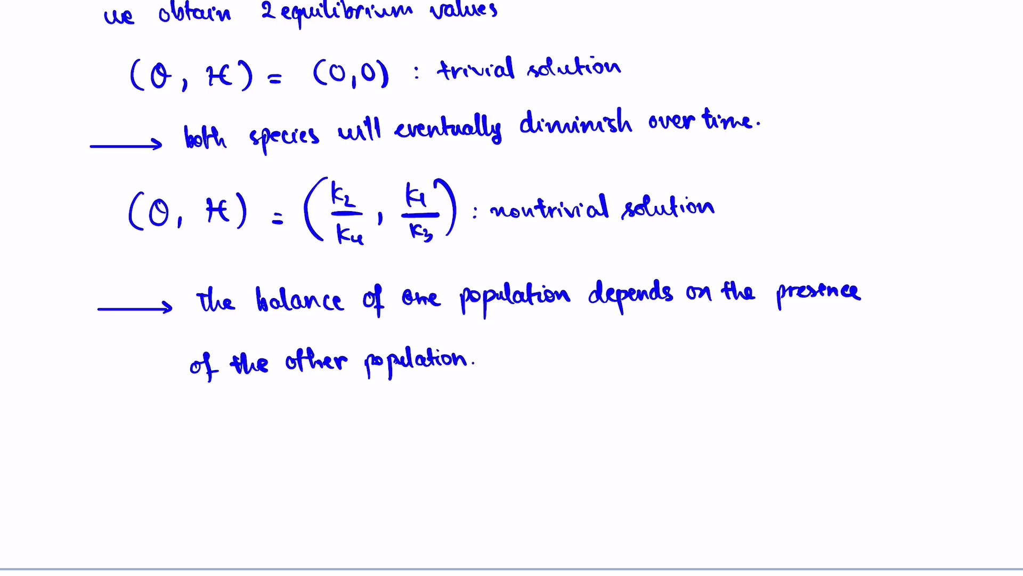
scroll(512, 288, "down", 10)
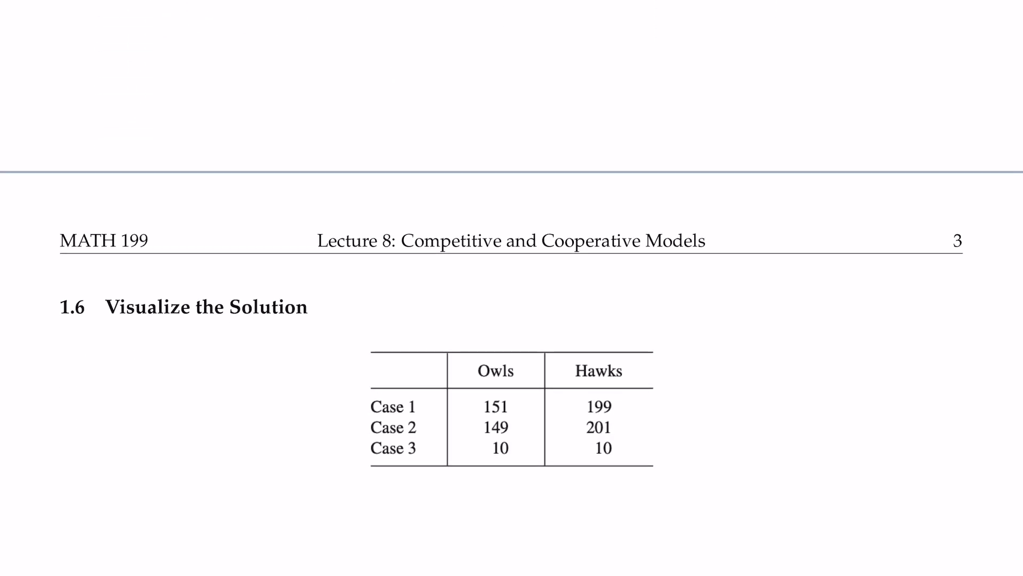
- Scroll the PDF to the Case 1–3 Owls/Hawks starting-value table in section 1.6
scroll(512, 288, "down", 20)
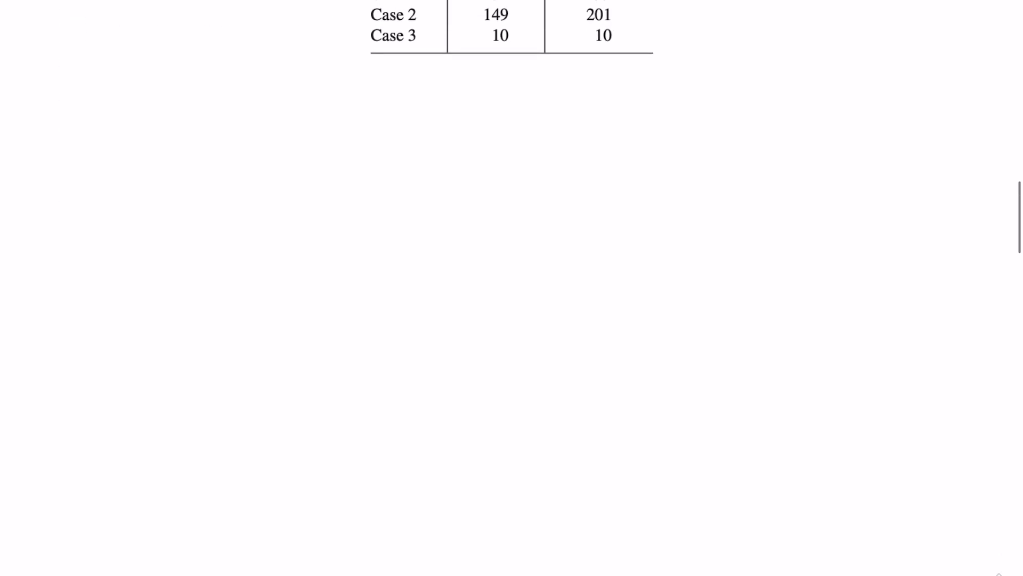
scroll(512, 287, "up", 3)
scroll(512, 287, "up", 10)
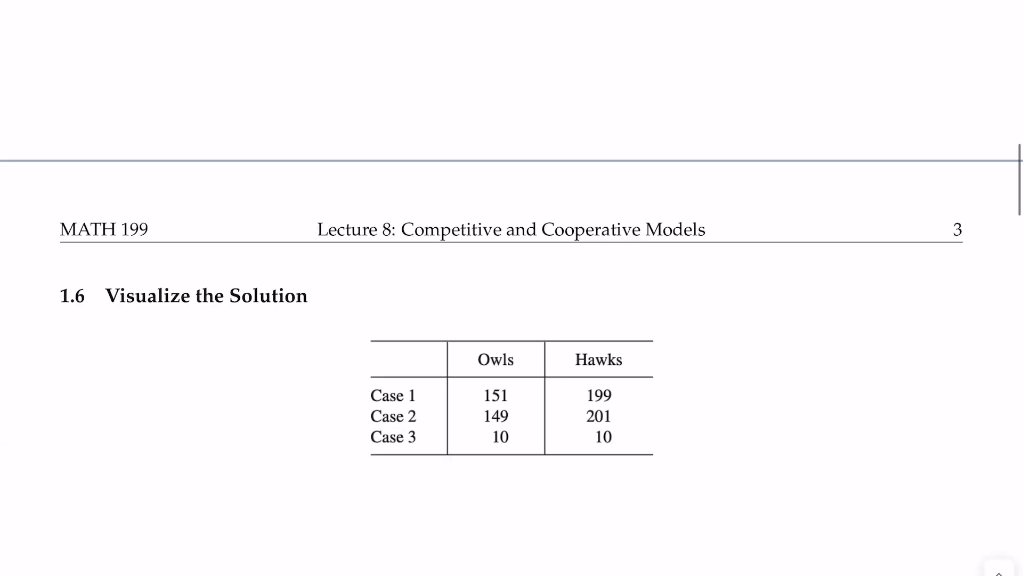
scroll(511, 288, "down", 3)
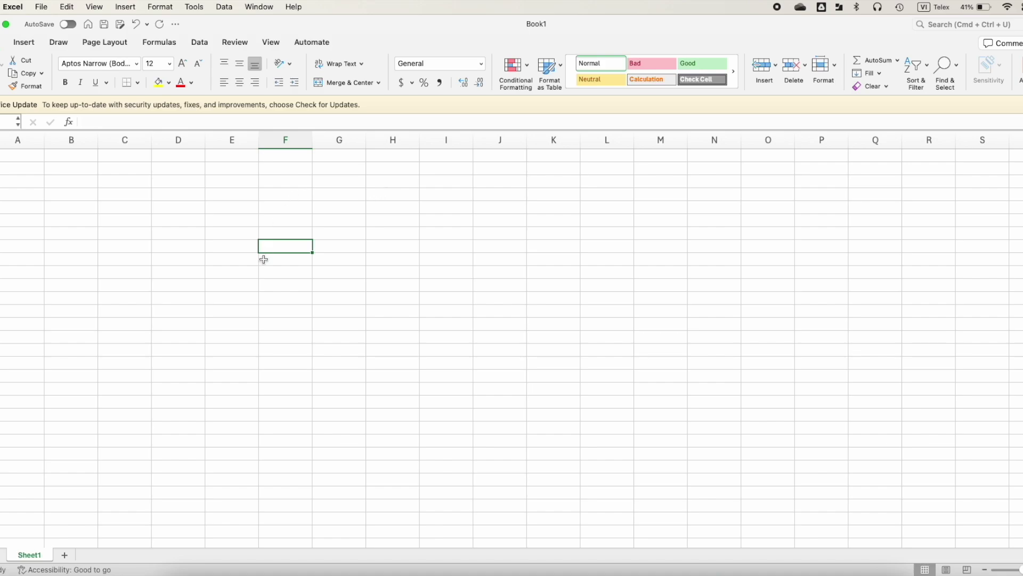
- Enter the headers Time, Owls and Hawks, with time starting at 0
left_click(239, 255)
type("Time")
key("Return")
type("0")
double_click(273, 258)
type("Owls")
key("Tab")
type("Ha")
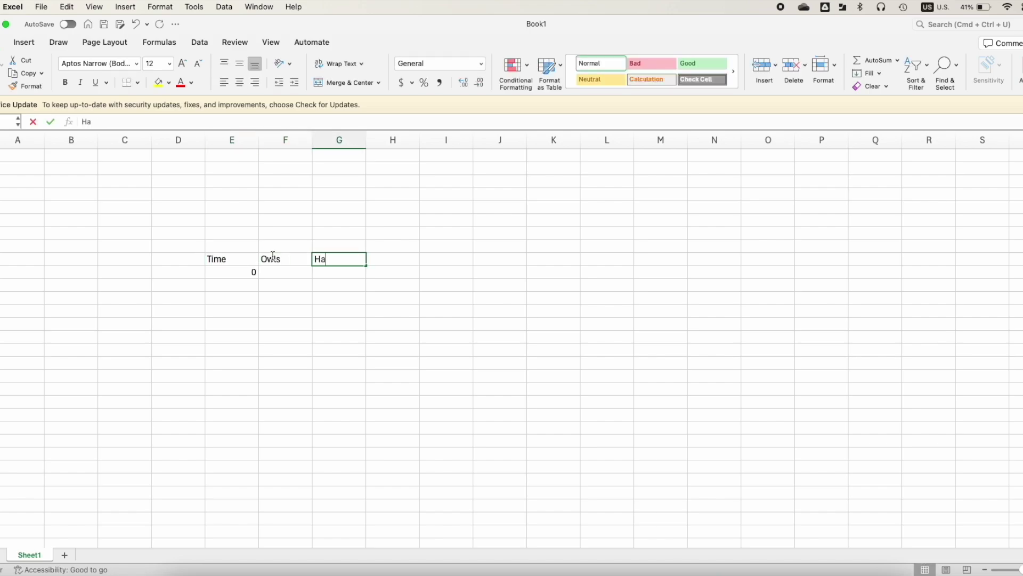
type("wks")
- Enter starting counts of 150 owls and 200 hawks, then begin a =SEQUENCE formula below 0
left_click(275, 269)
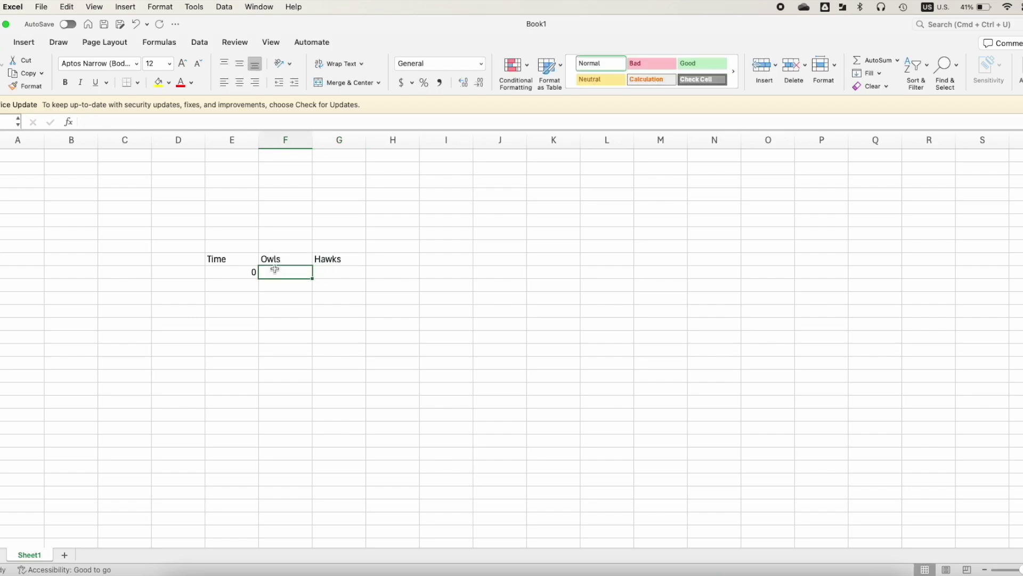
type("150")
key("Tab")
type("200")
key("Tab")
left_click(242, 289)
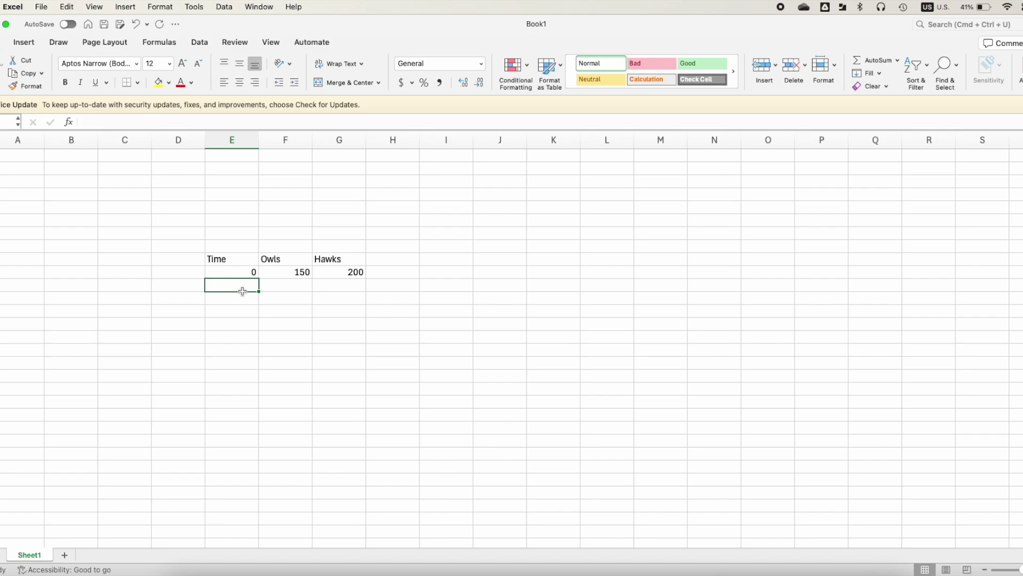
type("=seq")
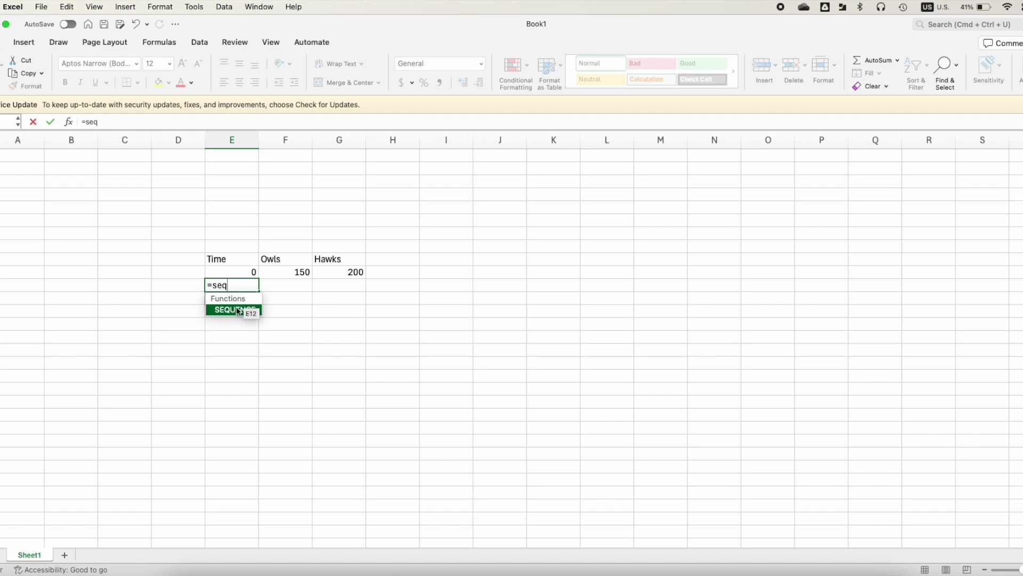
- Enter =SEQUENCE(29, 1, 1, 1) under time 0 so times 1–29 spill down column E
double_click(248, 310)
left_click(185, 121)
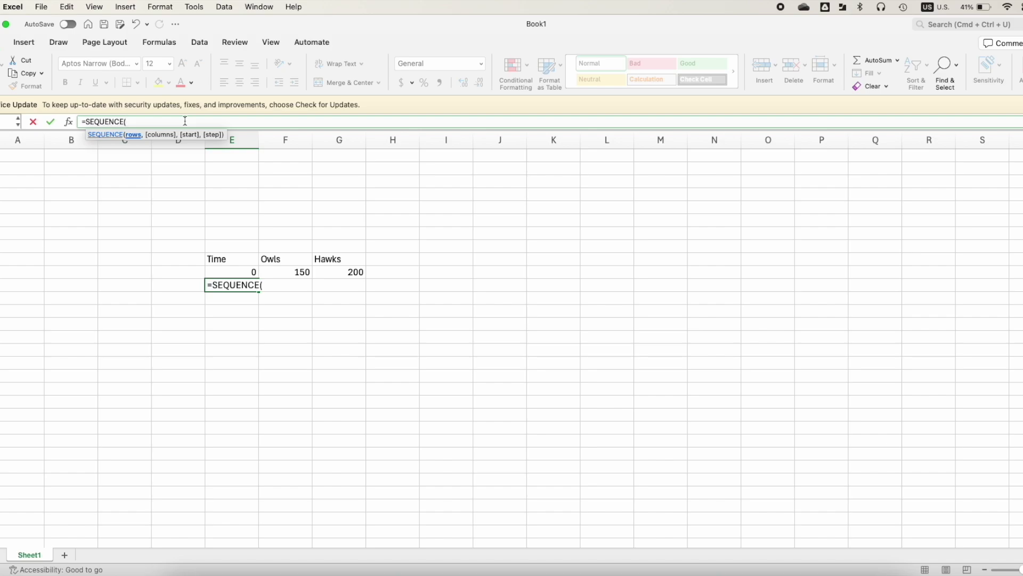
type("29, 1")
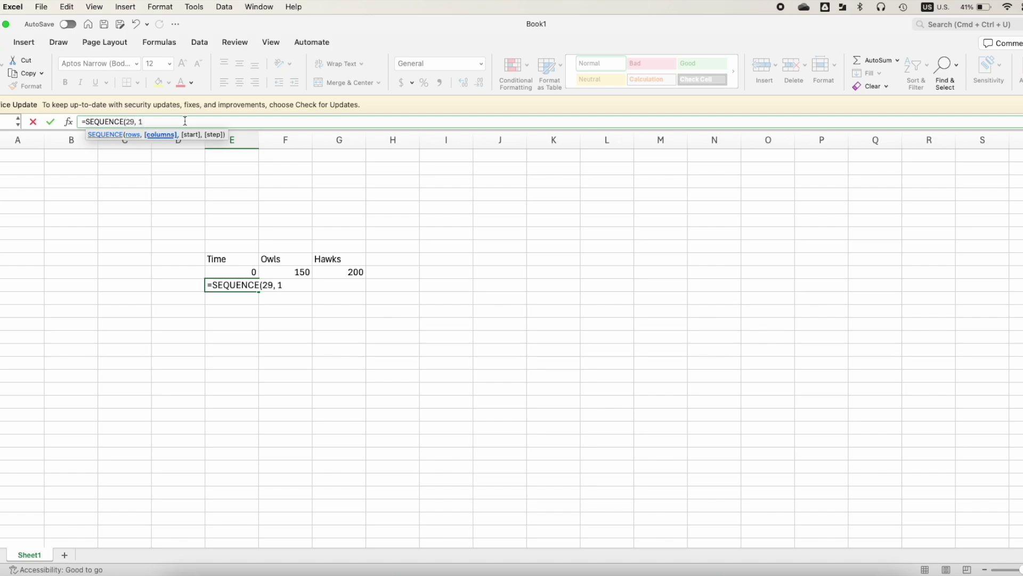
type(", 1, 2")
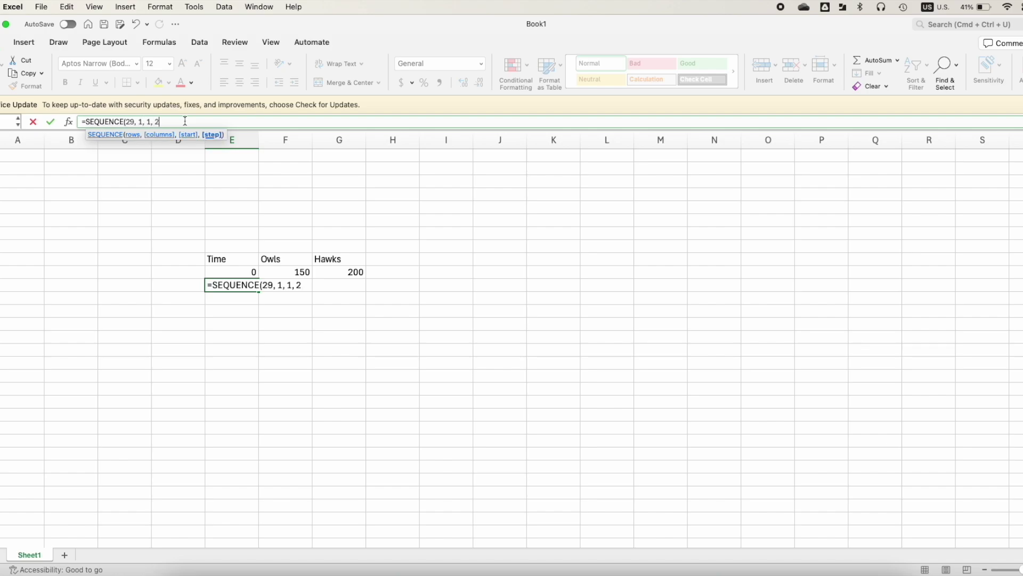
key("BackSpace")
type("1)")
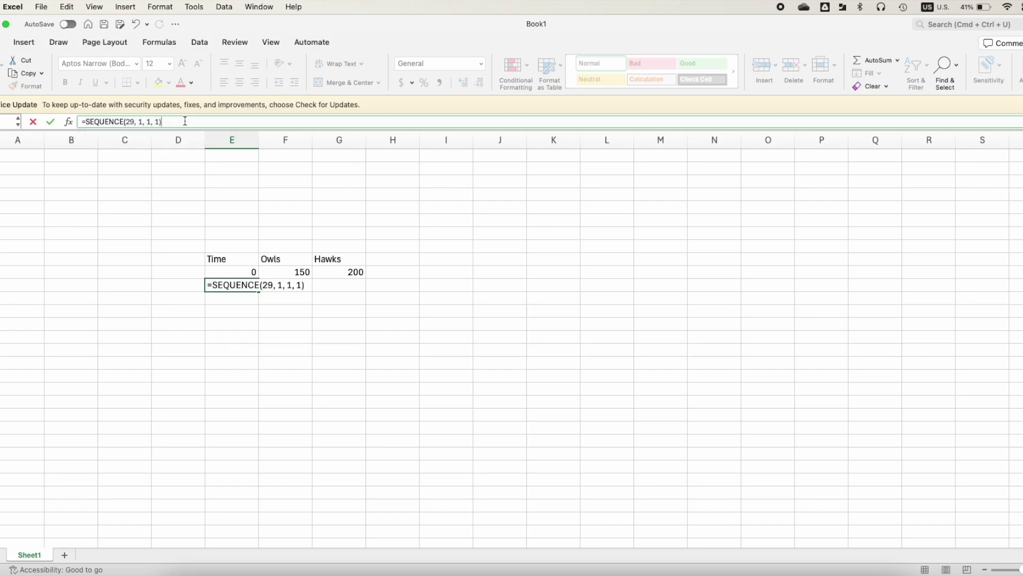
key("Return")
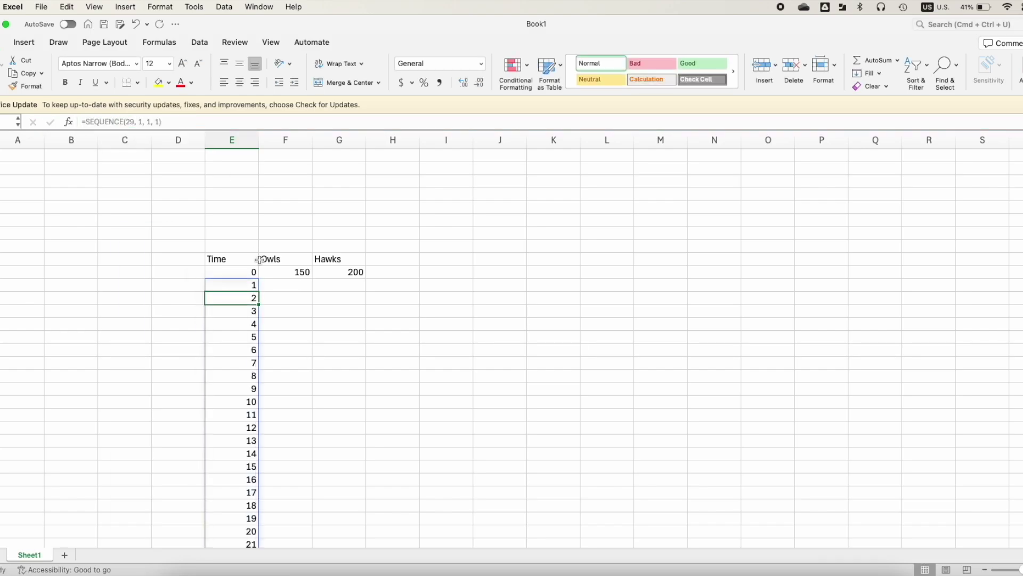
scroll(260, 260, "down", 3)
scroll(259, 259, "down", 2)
scroll(260, 260, "up", 5)
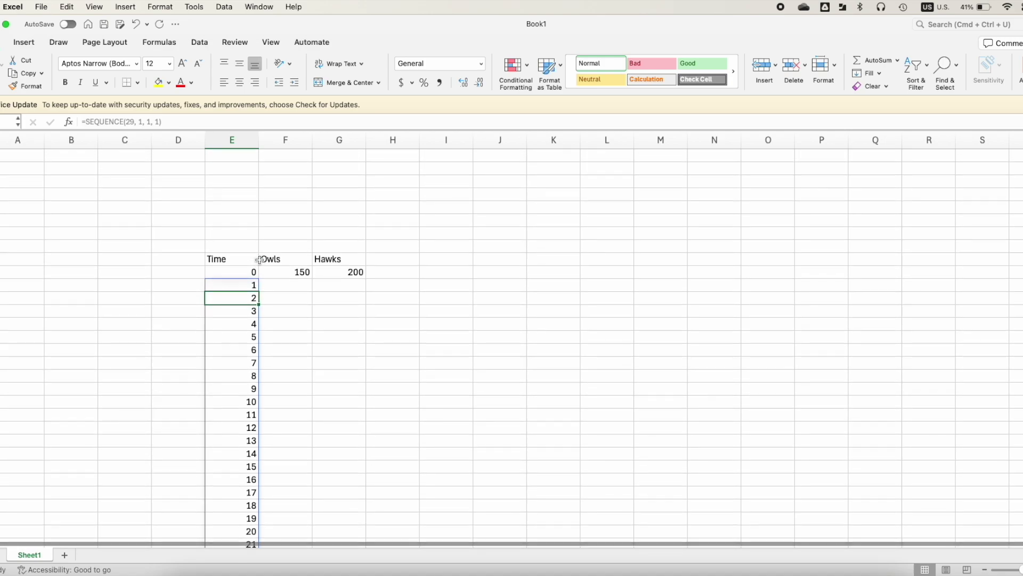
left_click(281, 281)
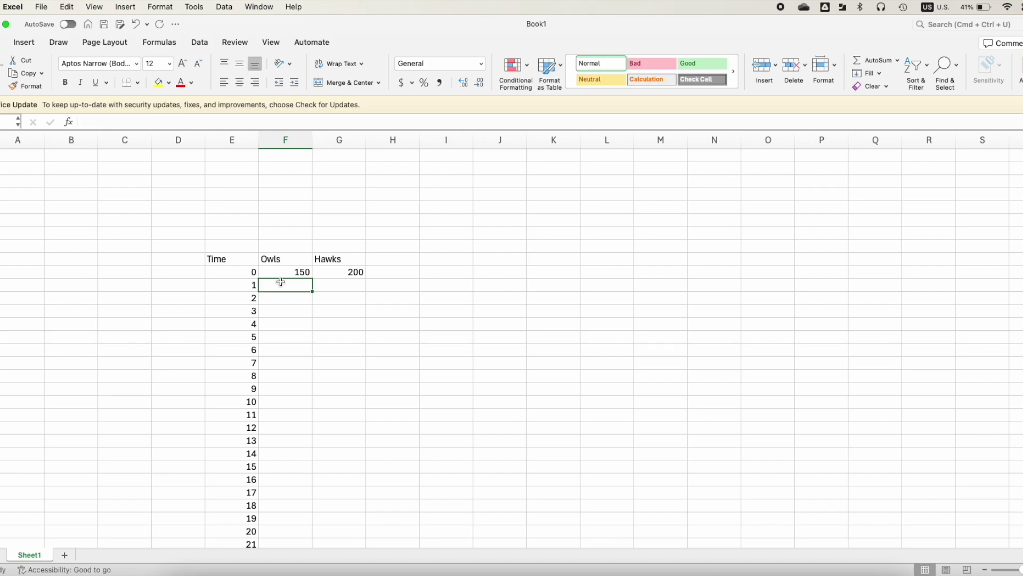
- Enter the labelled constants k1 = 0.2 and k2 = 0.3 beside the table
left_click(446, 169)
type("k1")
key("Tab")
type("0.2")
key("Return")
type("k2")
key("Tab")
type("0.3")
key("Tab")
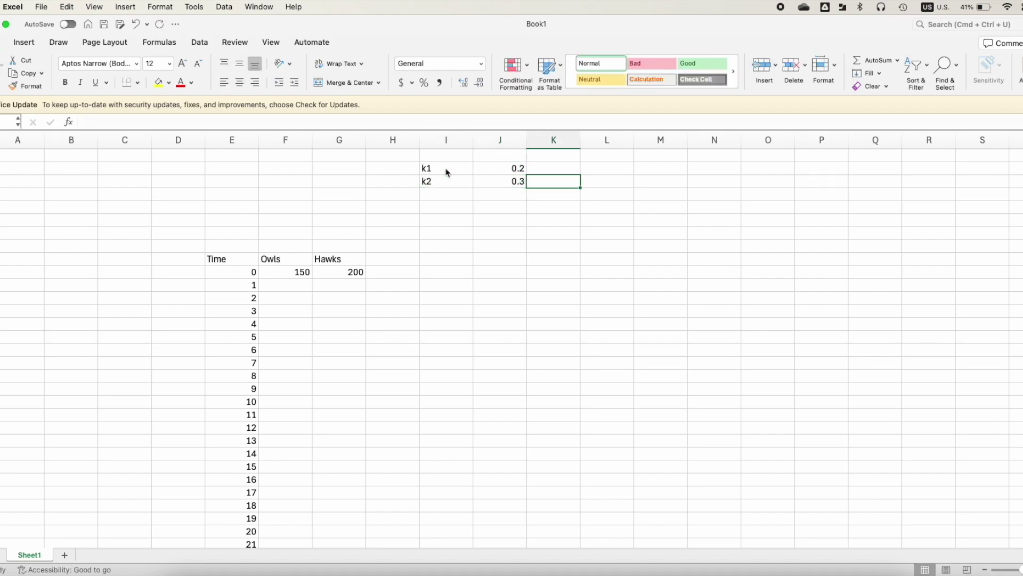
key("Return")
- Add k3 = 0.001 and k4 = 0.002 below them
type("k3")
key("Tab")
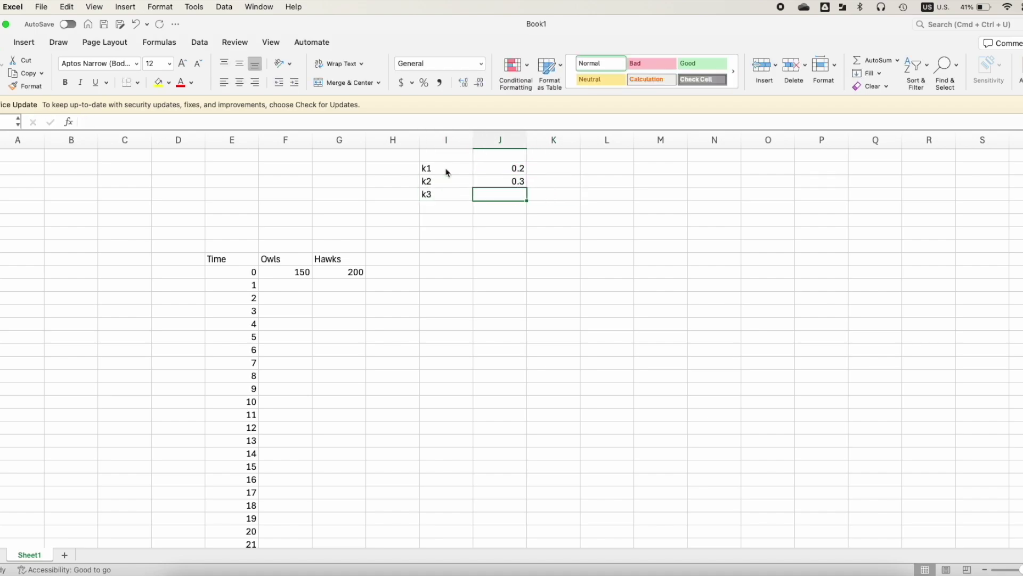
type("0.001")
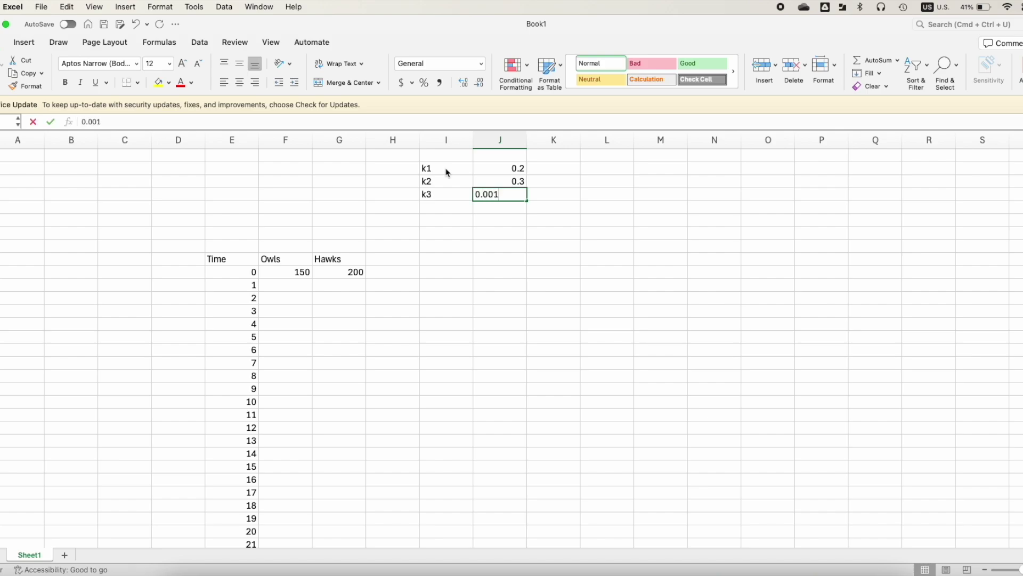
key("Return")
type("k4")
key("Tab")
type("0.002")
key("Return")
left_click(284, 283)
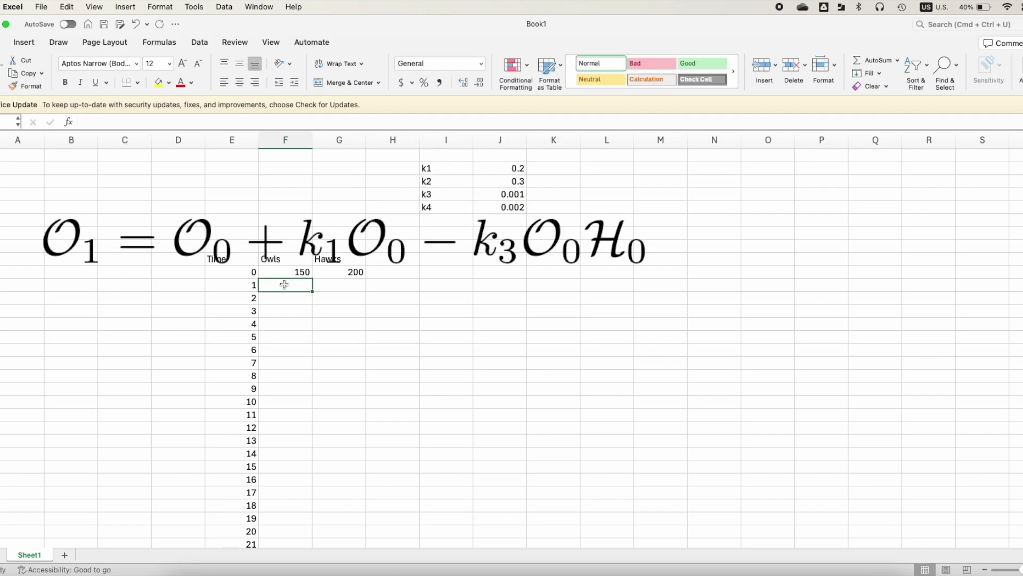
- Enter the owl update formula =F10+J2*F10-J4*F10*G10 for time 1
type("=")
left_click(285, 274)
type("+")
left_click(502, 169)
type("*")
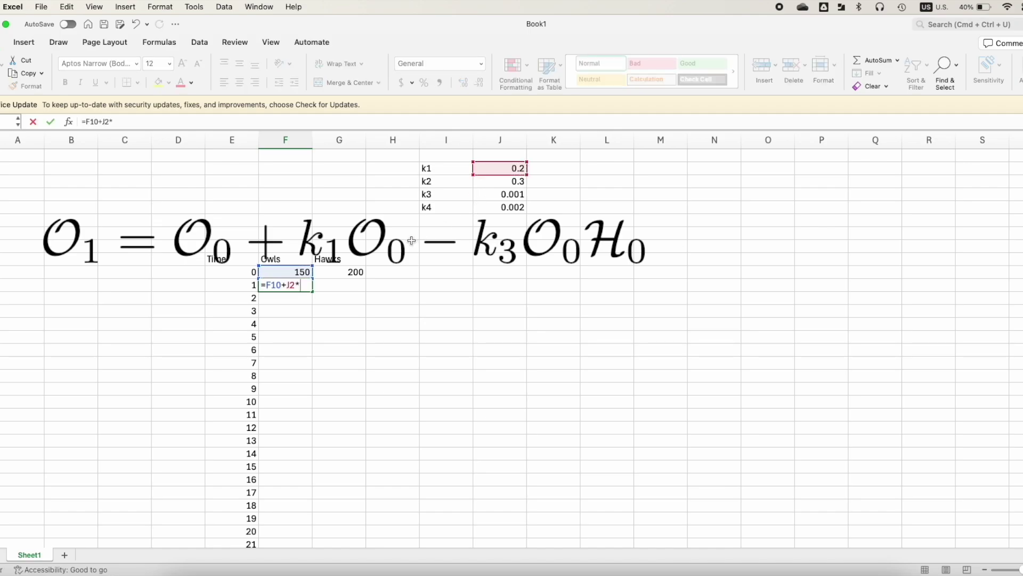
left_click(300, 272)
type("-")
left_click(496, 195)
type("*")
left_click(299, 272)
type("*")
left_click(341, 272)
key("Return")
- Make the k1 and k3 references absolute as $J$2 and $J$4
left_click(303, 286)
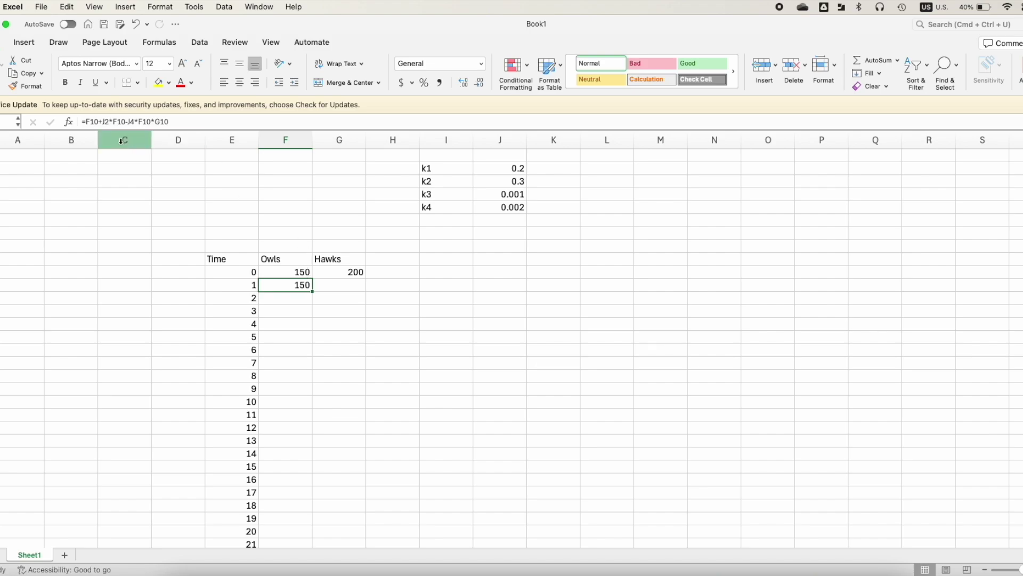
left_click(104, 122)
key("Left")
type("$J$")
left_click(137, 121)
type("$J$")
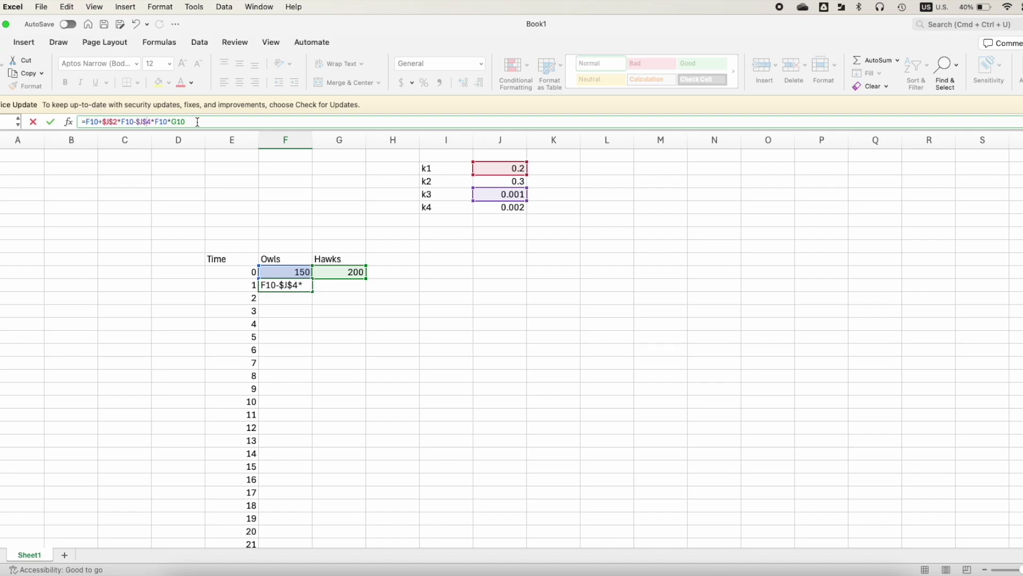
key("Return")
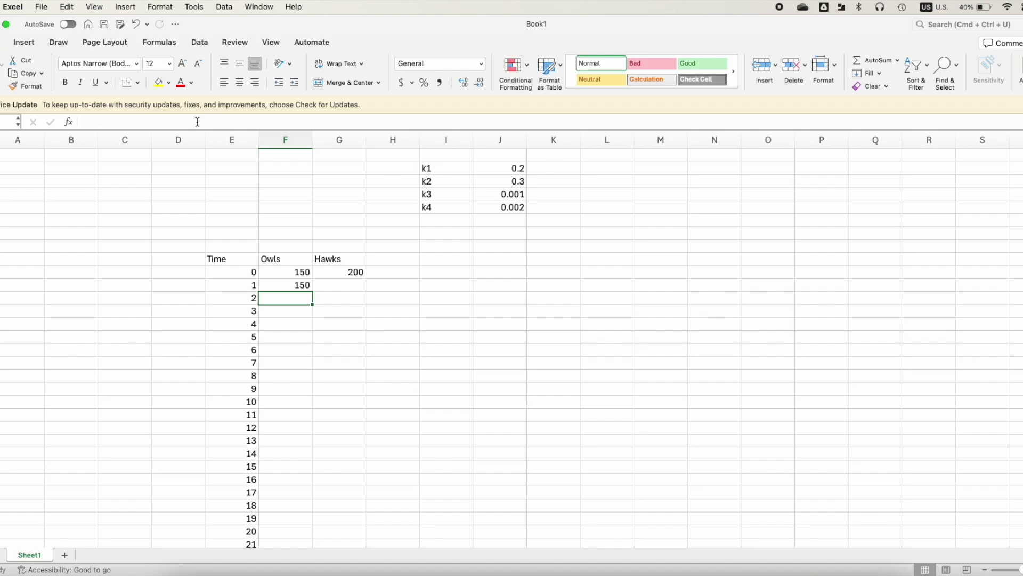
- Fill the owl formula down the column, climbing from 150 to 8280.9216 by time 23
left_click(299, 284)
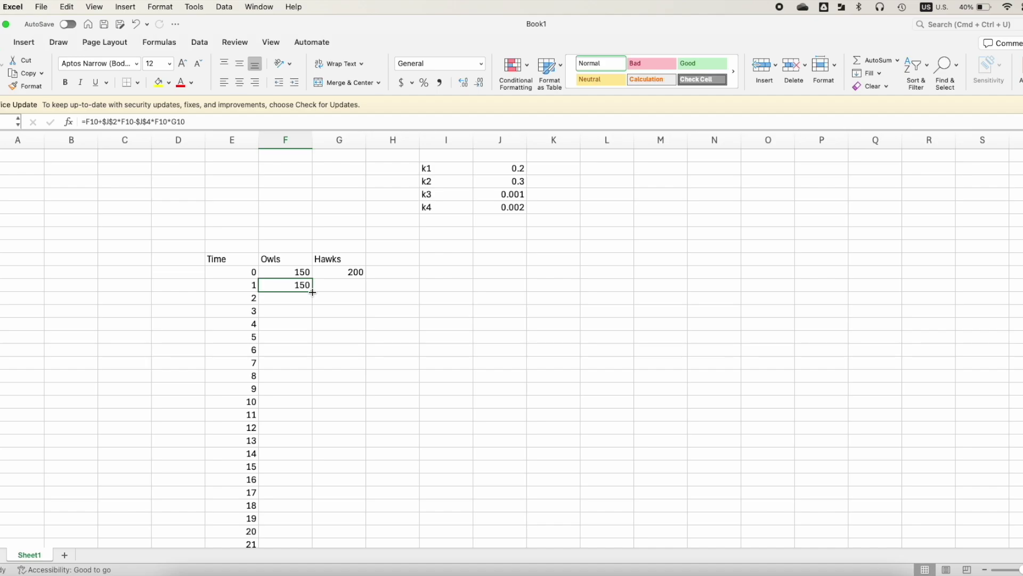
double_click(313, 292)
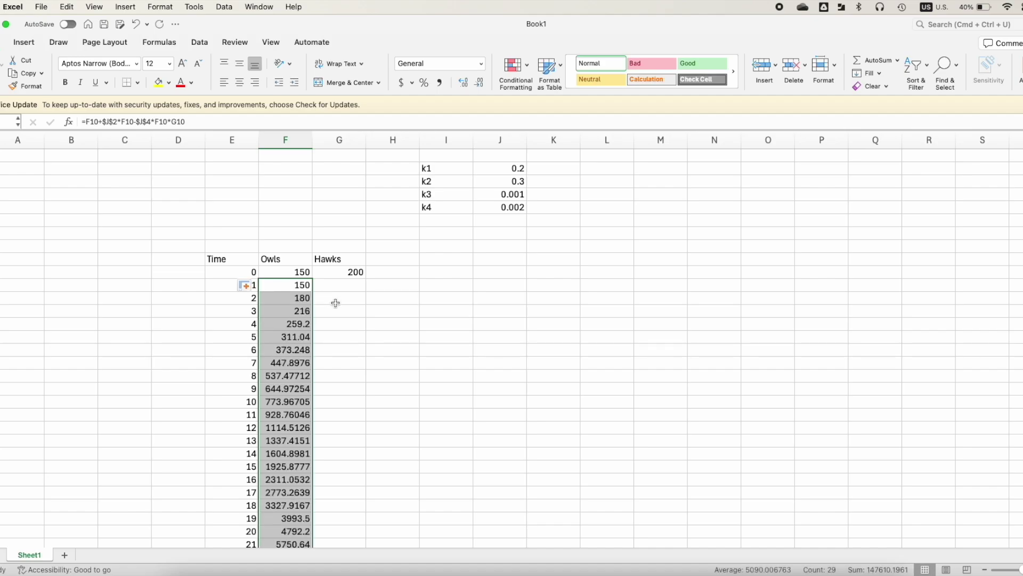
scroll(298, 506, "down", 3)
scroll(298, 506, "down", 2)
scroll(298, 506, "up", 5)
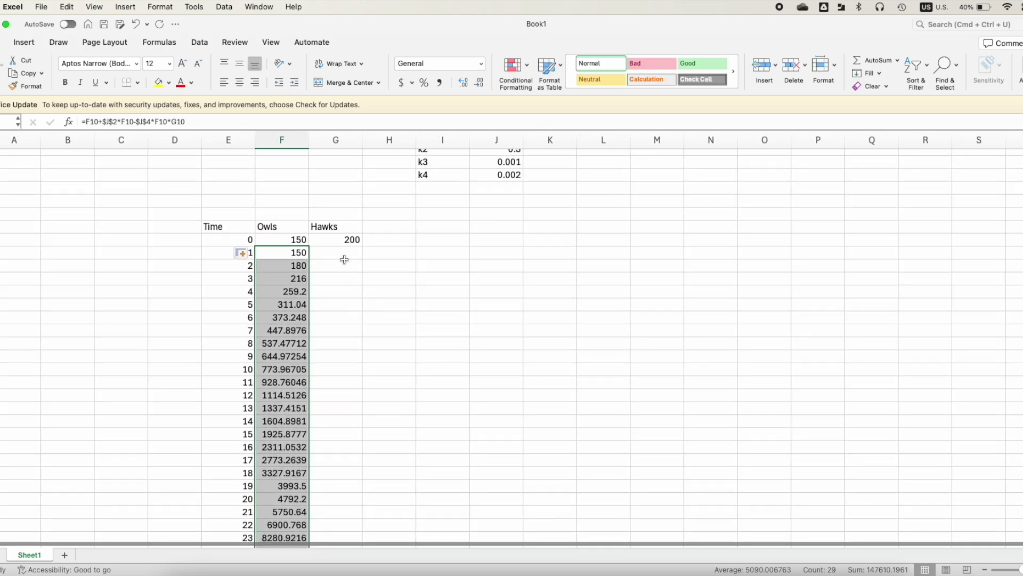
left_click(344, 259)
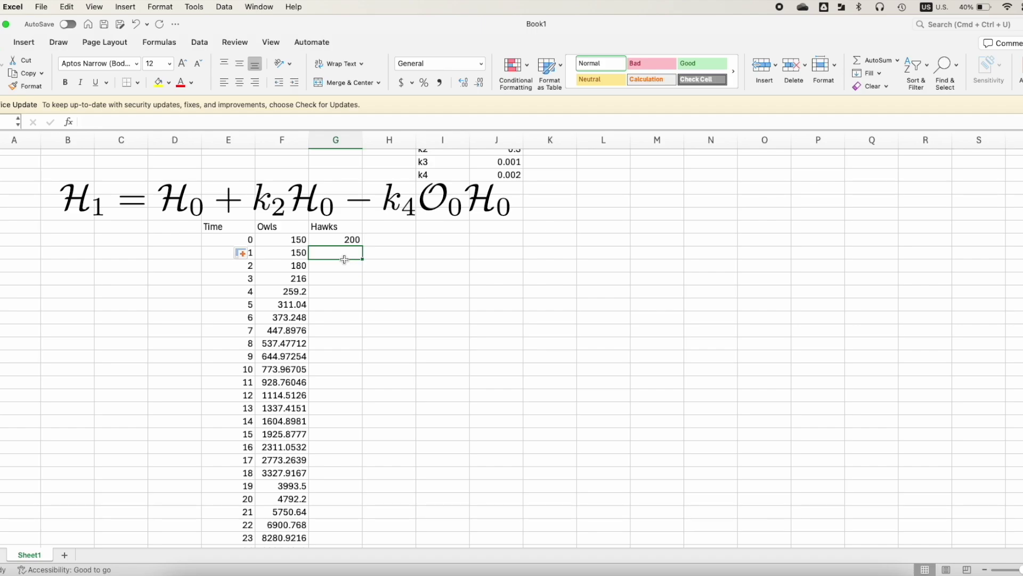
- Enter the hawk update formula =G10+J3*G10-J5*F10*G10 in G11
type("=")
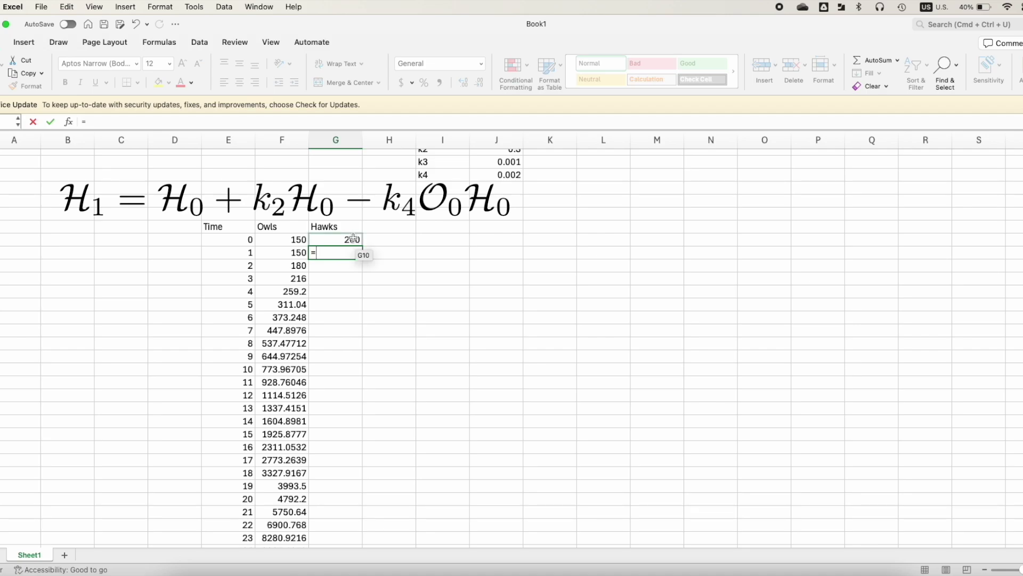
left_click(352, 239)
type("+")
scroll(519, 184, "up", 2)
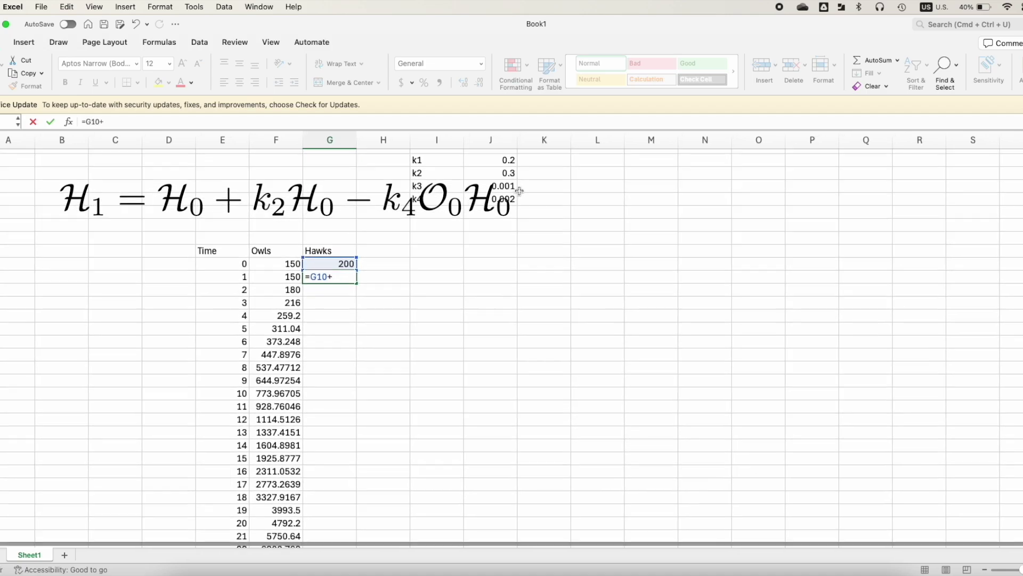
left_click(503, 178)
type("*")
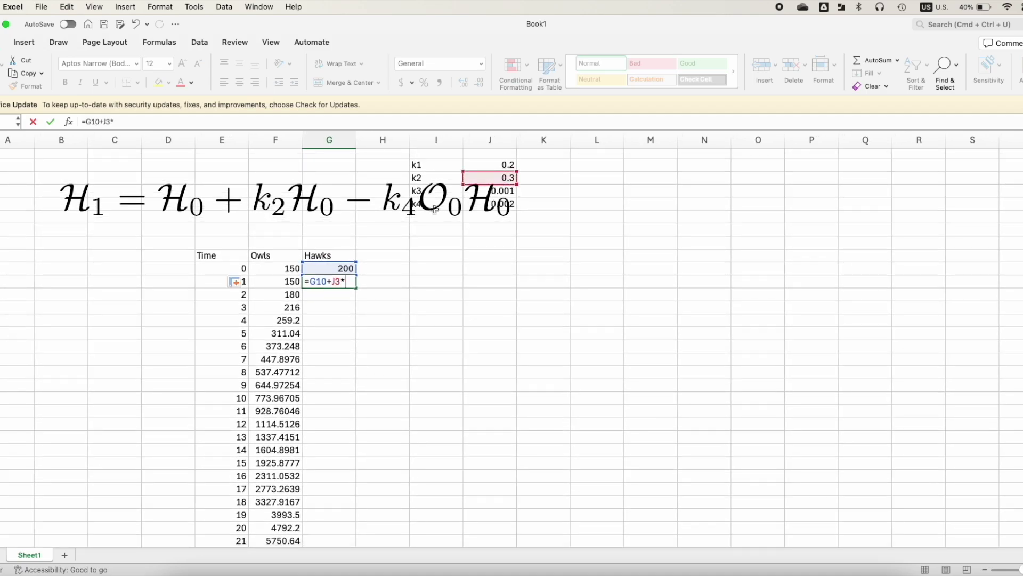
left_click(326, 270)
type("-")
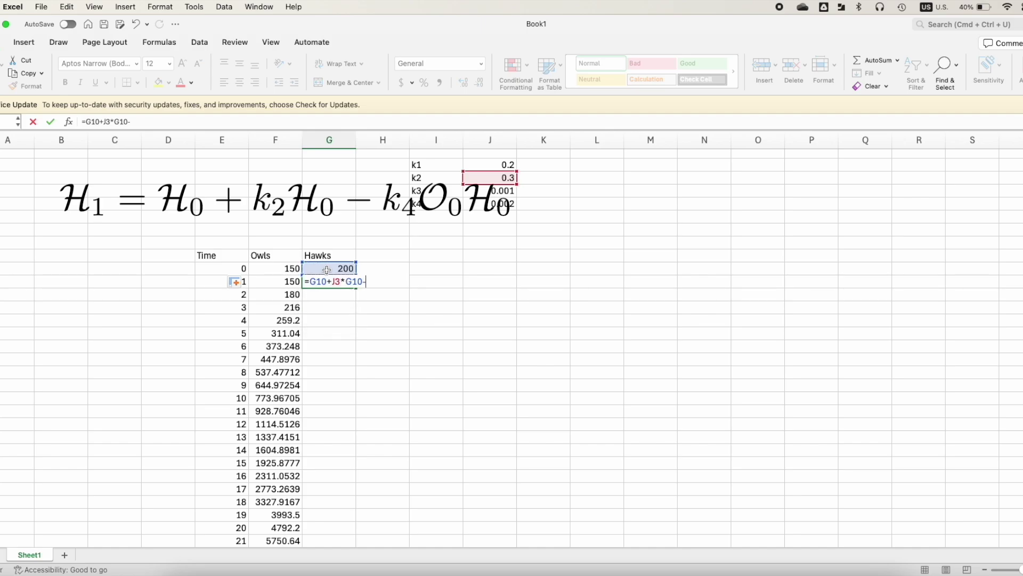
left_click(484, 207)
type("*")
left_click(290, 269)
type("*")
left_click(323, 274)
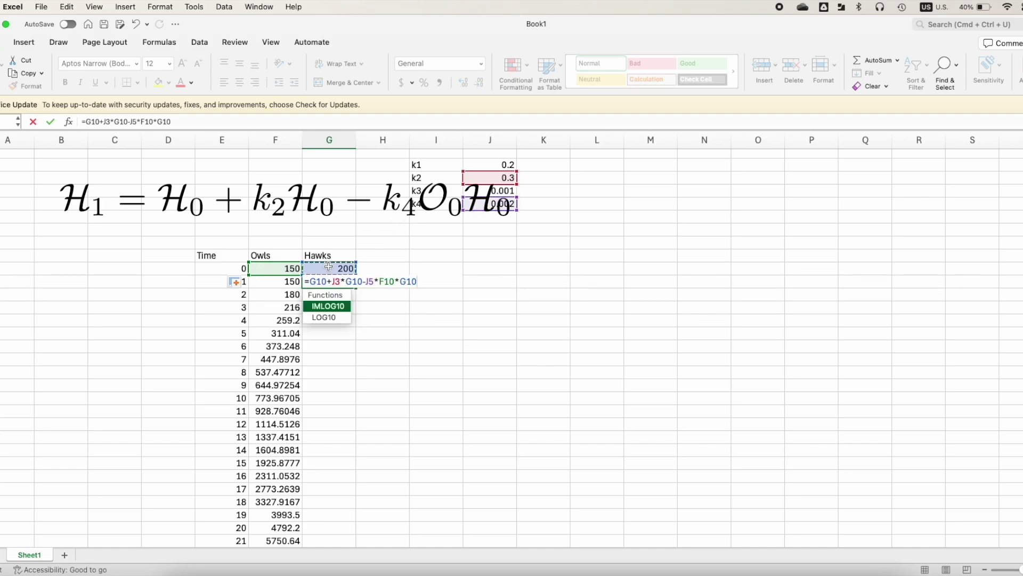
key("Return")
- Anchor the k2 and k4 references as $J$3 and $J$5
key("Up")
left_click(193, 118)
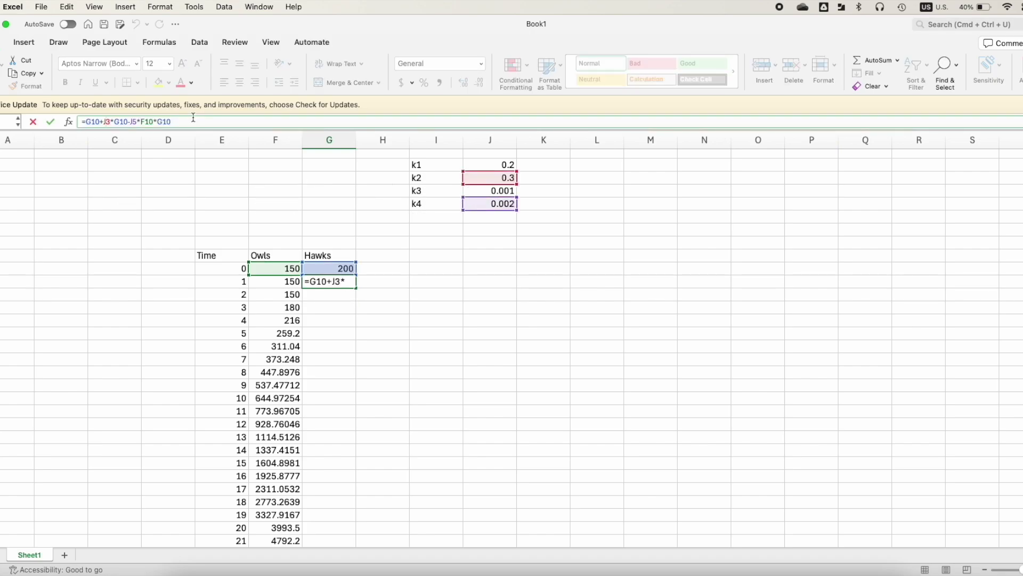
type("$")
key("Right")
type("$")
left_click(140, 121)
type("$J")
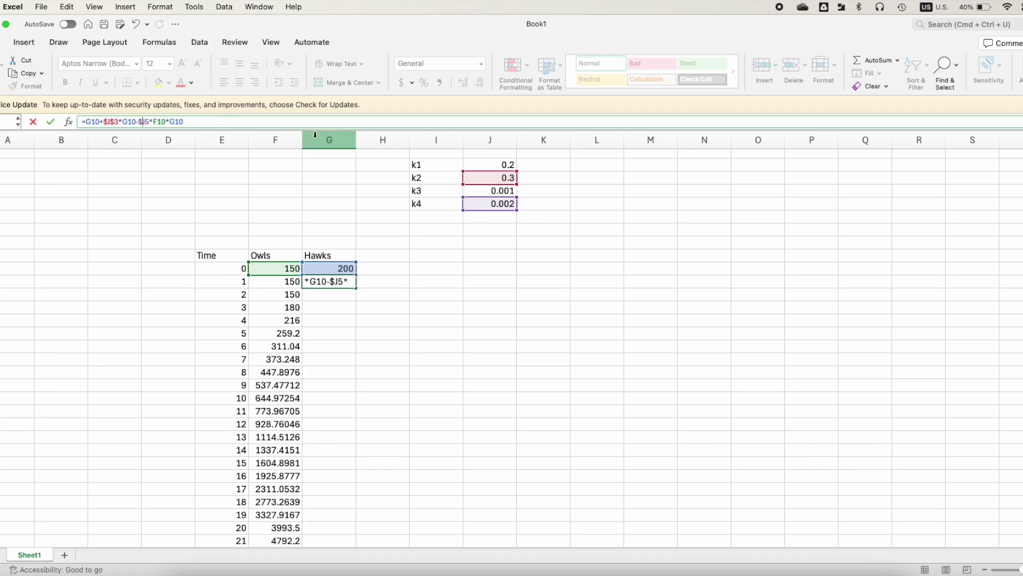
type("$")
key("Return")
- Fill the hawk formula down to G39; every row shows 200 hawks and 150 owls
left_click(343, 282)
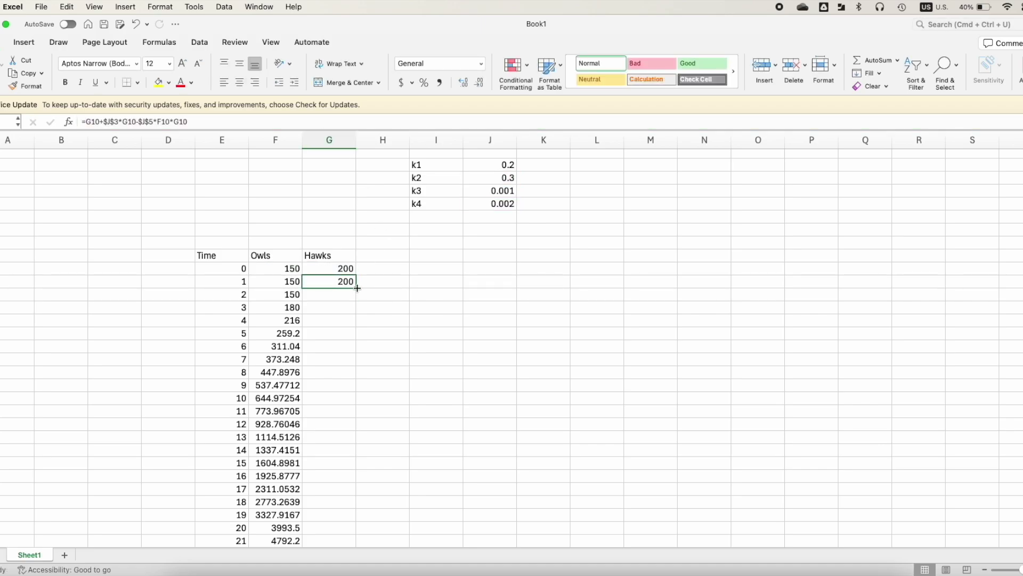
left_click(400, 282)
left_click(331, 279)
left_click_drag(357, 288, 332, 543)
scroll(332, 318, "down", 4)
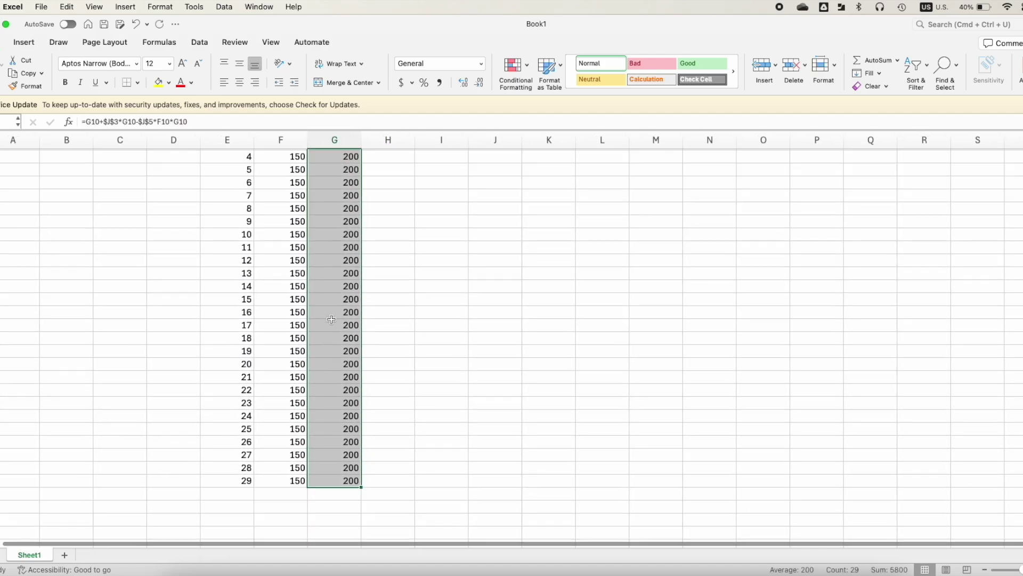
scroll(332, 318, "up", 2)
scroll(331, 319, "up", 5)
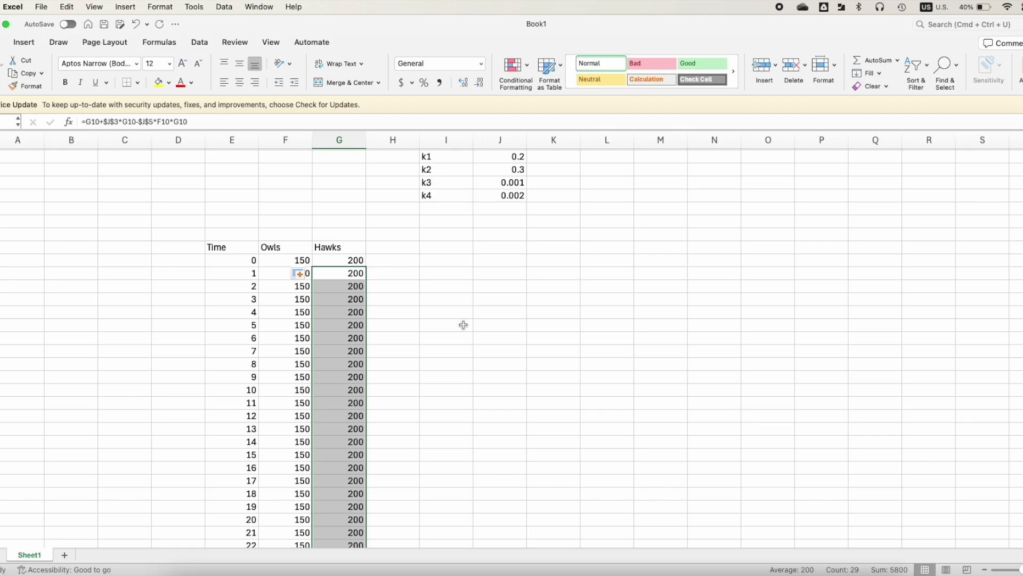
scroll(464, 325, "up", 1)
- Label L1 'Owl equilibrium' and compute =J3/J5 (150) in M1, widening column L
left_click(590, 169)
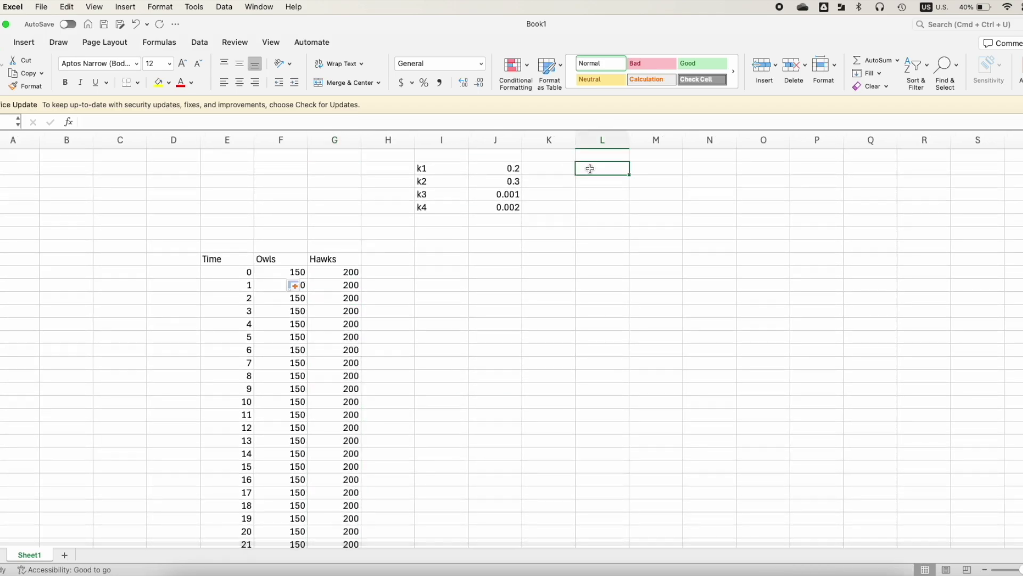
type("Owl")
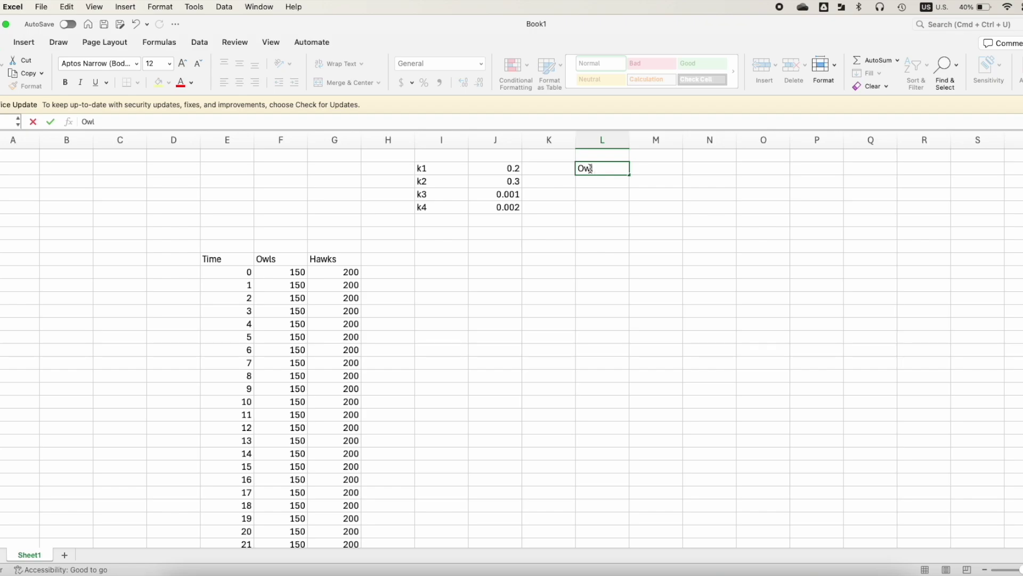
type(" equilibrium")
left_click(637, 133)
left_click_drag(629, 140, 644, 140)
left_click(655, 164)
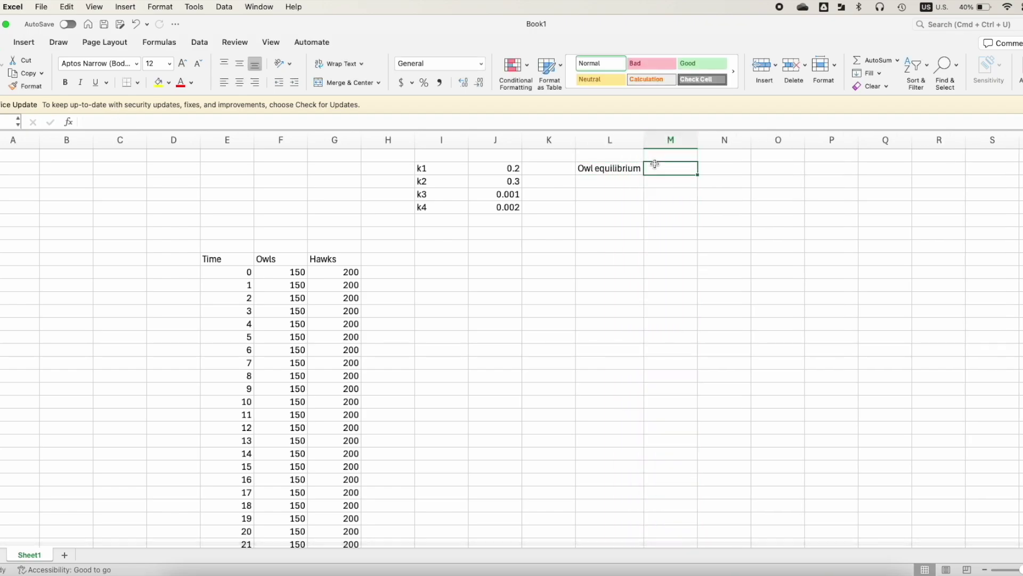
type("=")
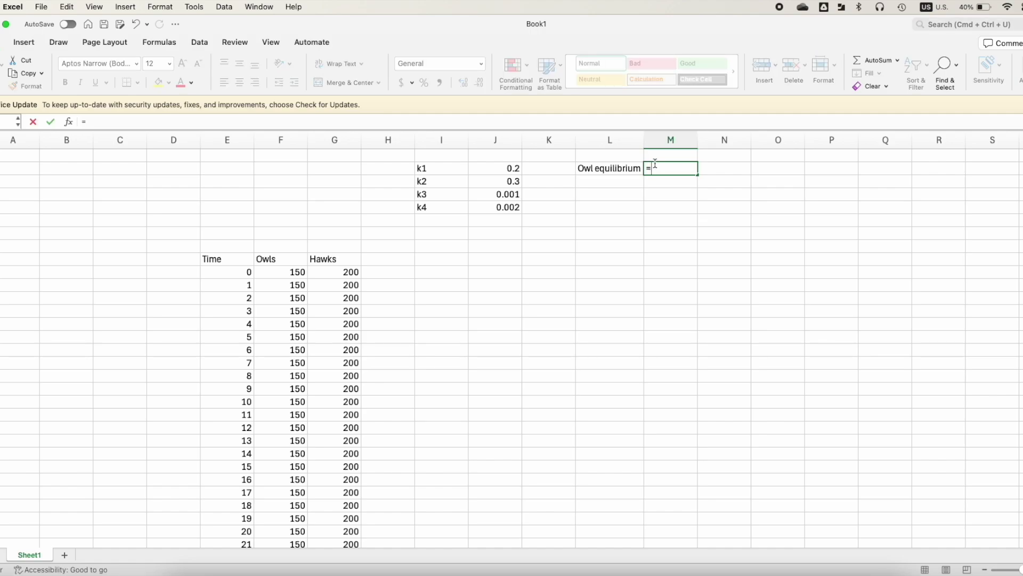
left_click(514, 181)
type("/")
left_click(512, 206)
key("Return")
- Label L3 'Hawk equilibrium' and compute =J2/J4 (200) in M3, autofitting column L
left_click(595, 192)
type("Hawk equilibrium")
double_click(644, 140)
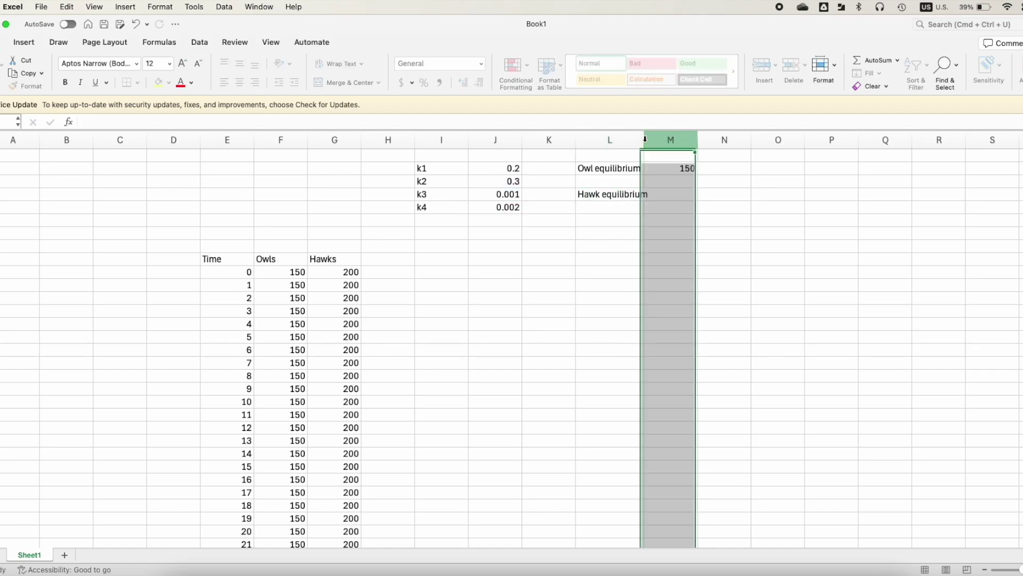
left_click(681, 193)
type("=")
left_click(499, 167)
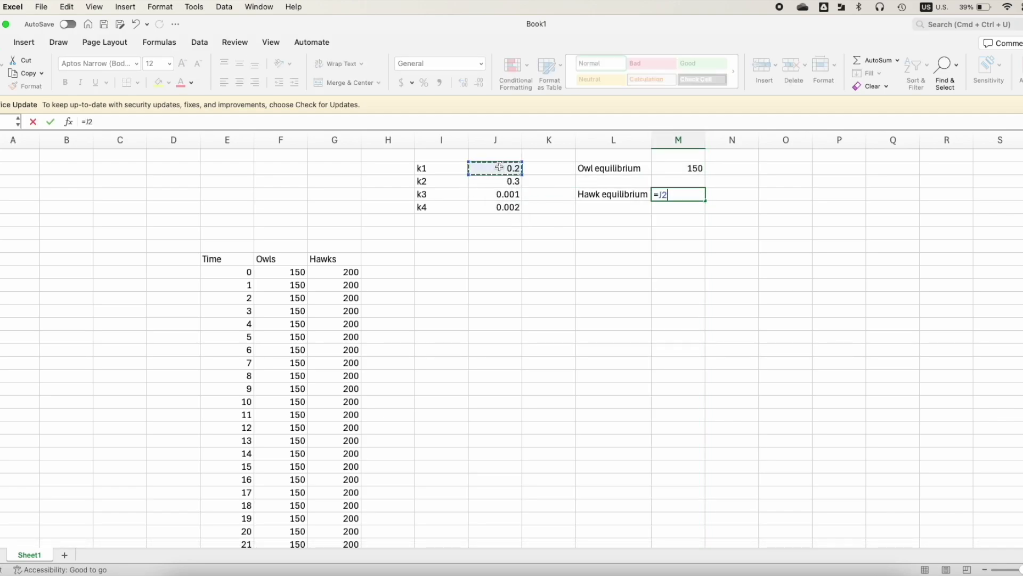
type("/")
left_click(496, 195)
key("Return")
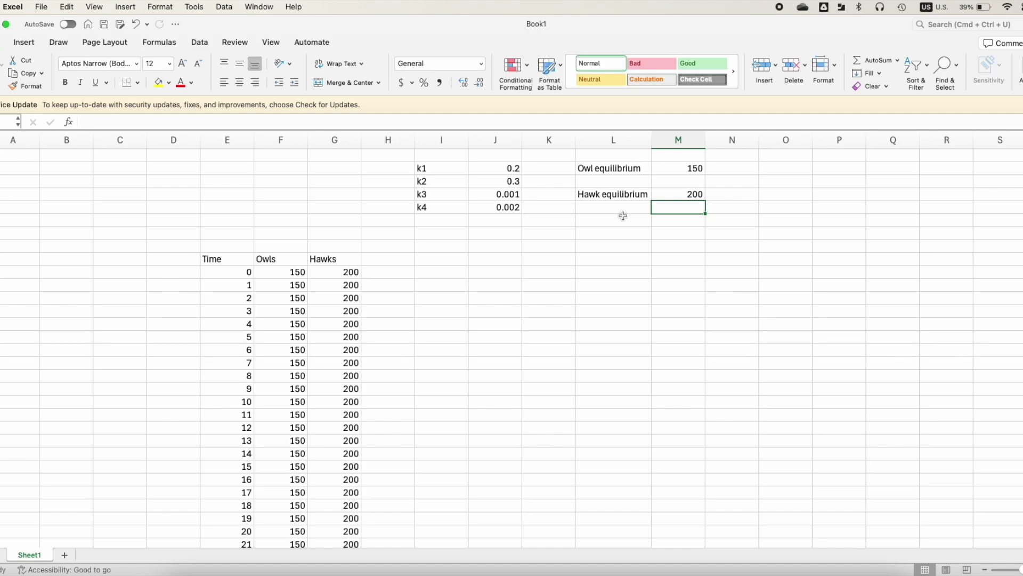
- Select the Time, Owls and Hawks columns from row 0 down to the last data row
left_click(248, 267)
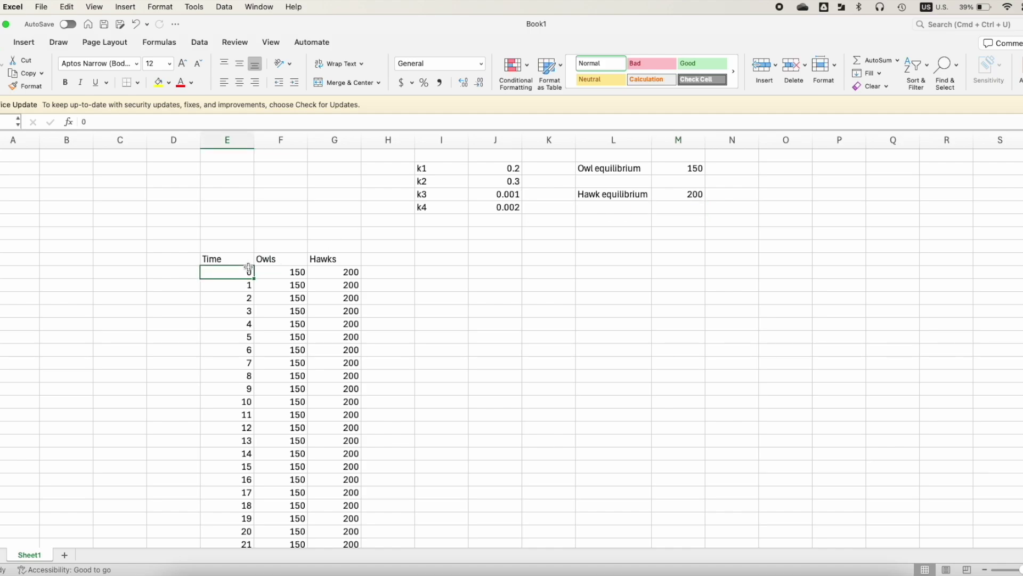
key("shift+Right")
key("shift+Right")
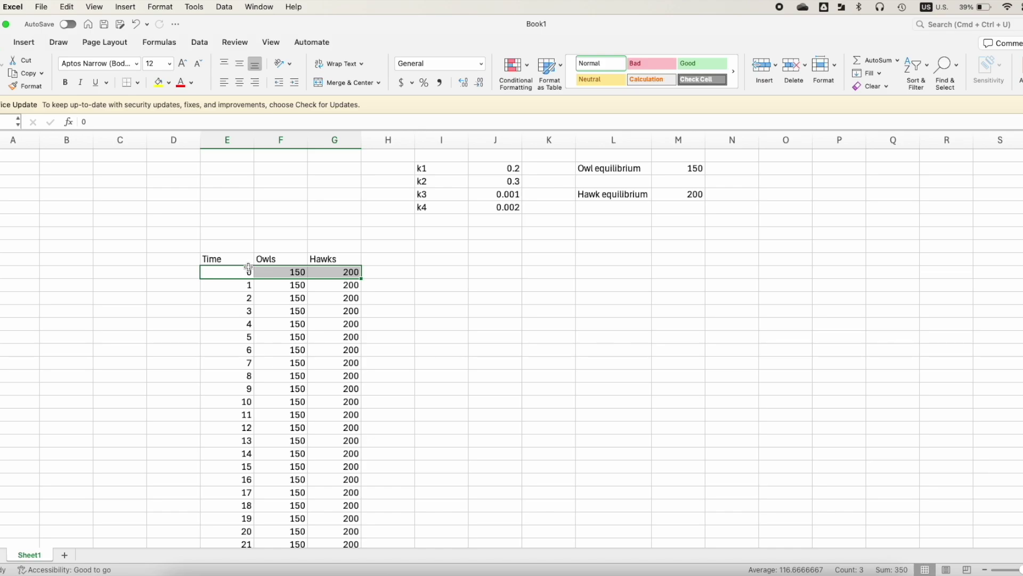
left_click(485, 283)
left_click(218, 271)
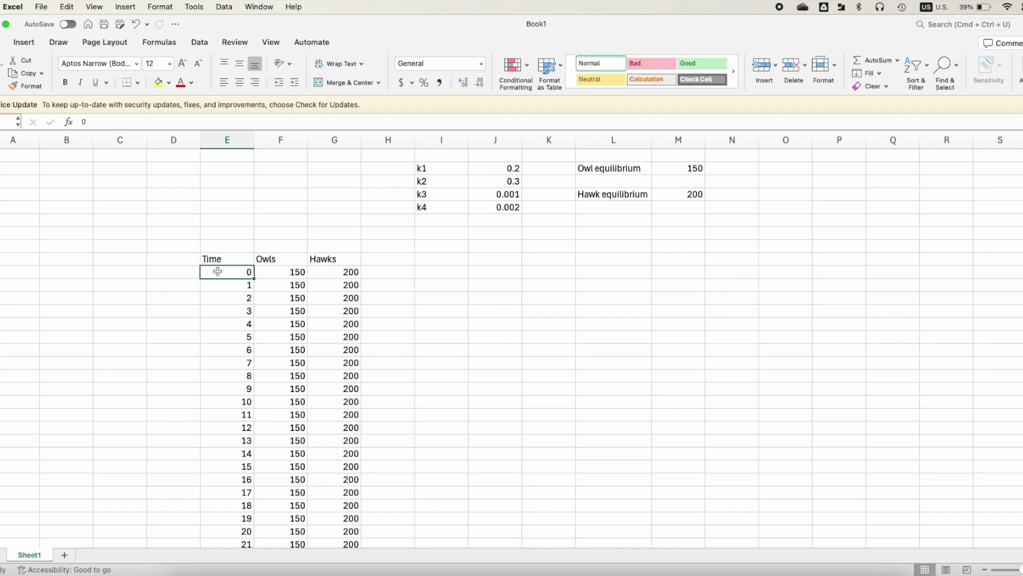
left_click_drag(241, 271, 327, 272)
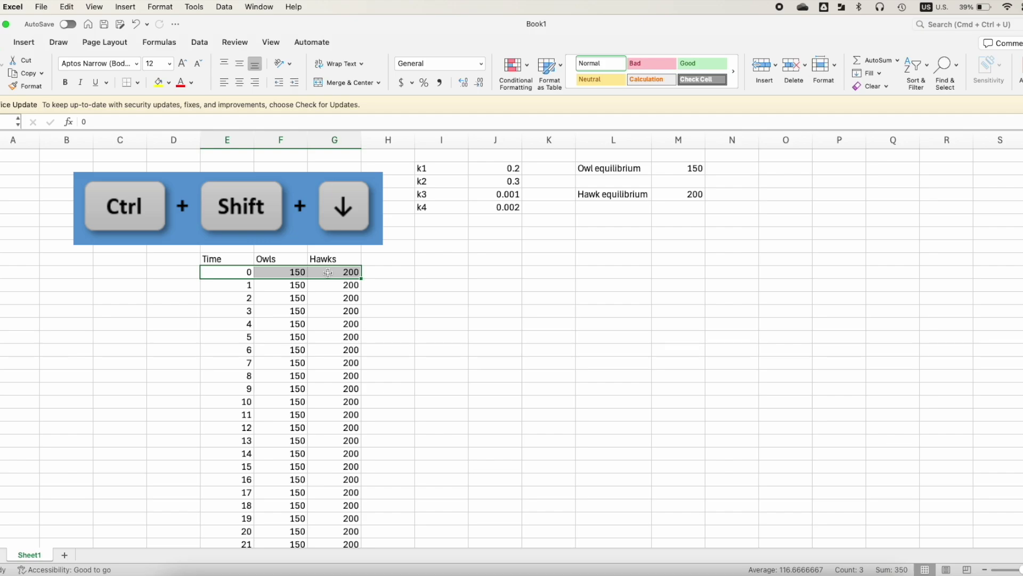
key("ctrl+shift+Down")
scroll(390, 292, "up", 2)
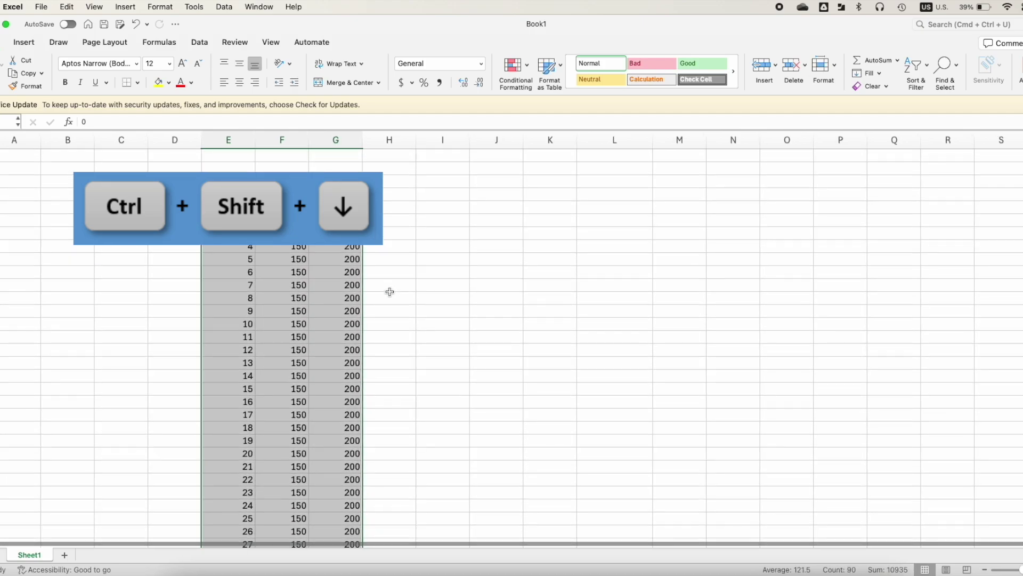
scroll(389, 292, "up", 3)
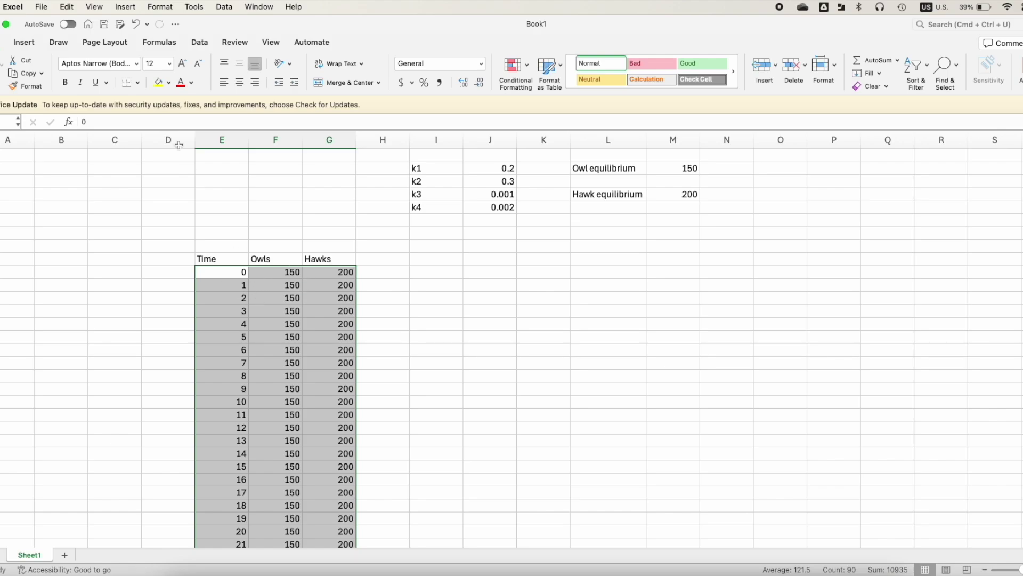
- Insert a Scatter with Smooth Lines and Markers chart and place it beside the table
left_click(29, 45)
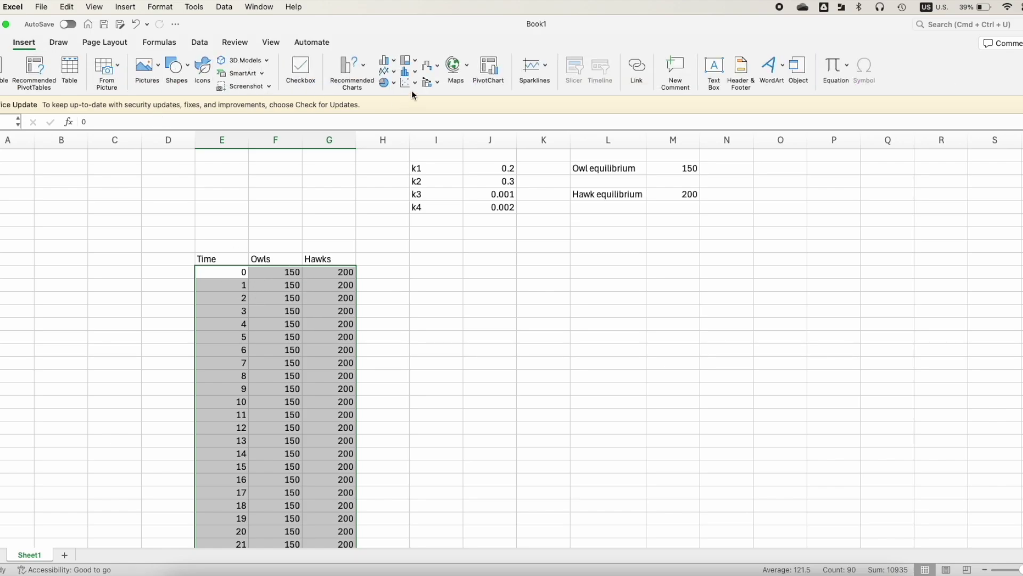
left_click(408, 84)
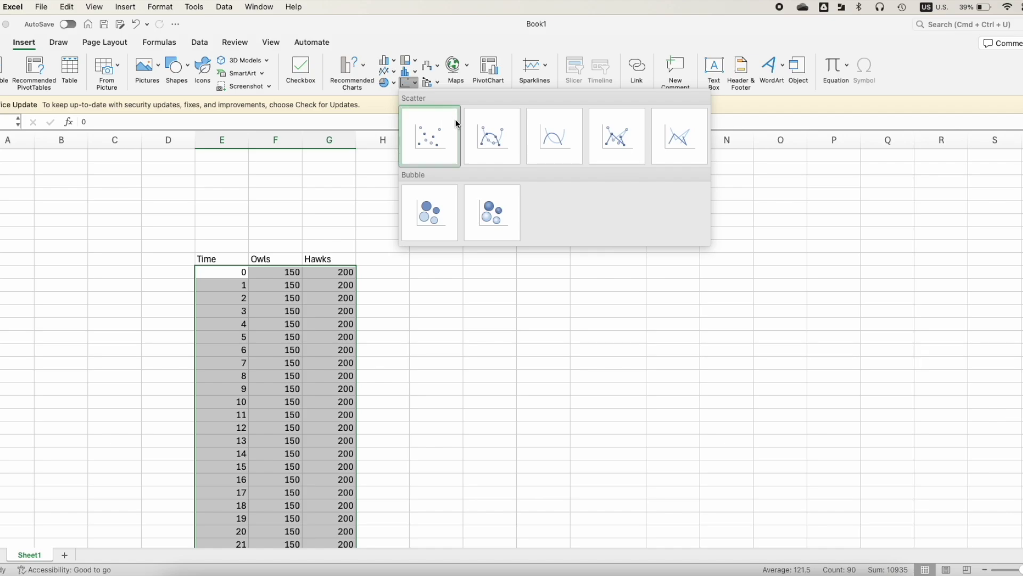
left_click(476, 142)
left_click_drag(601, 284, 627, 280)
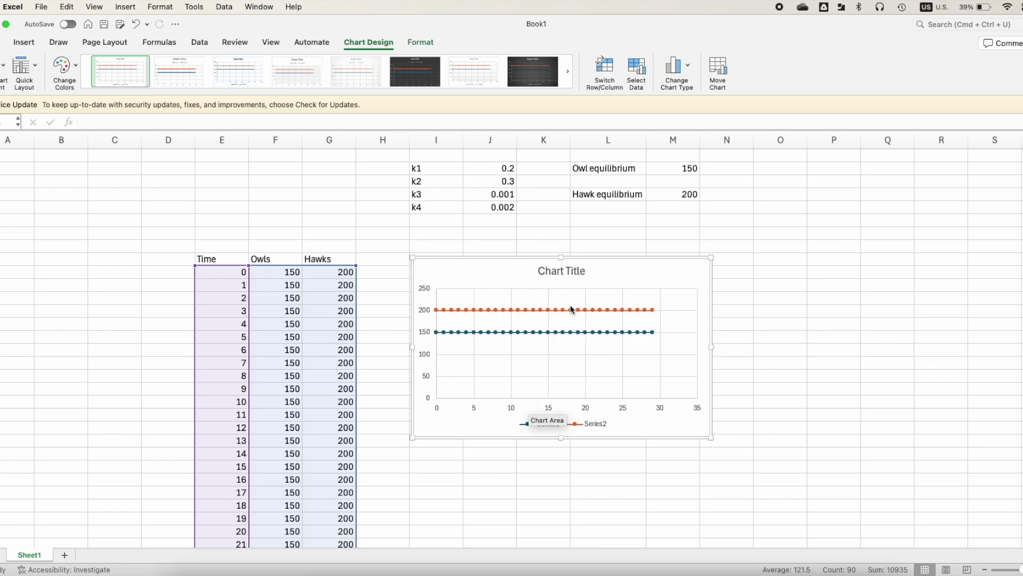
- Apply a quick layout with axis titles and title the chart 'Competitive Model'
left_click(33, 75)
left_click(34, 106)
left_click(566, 272)
double_click(569, 273)
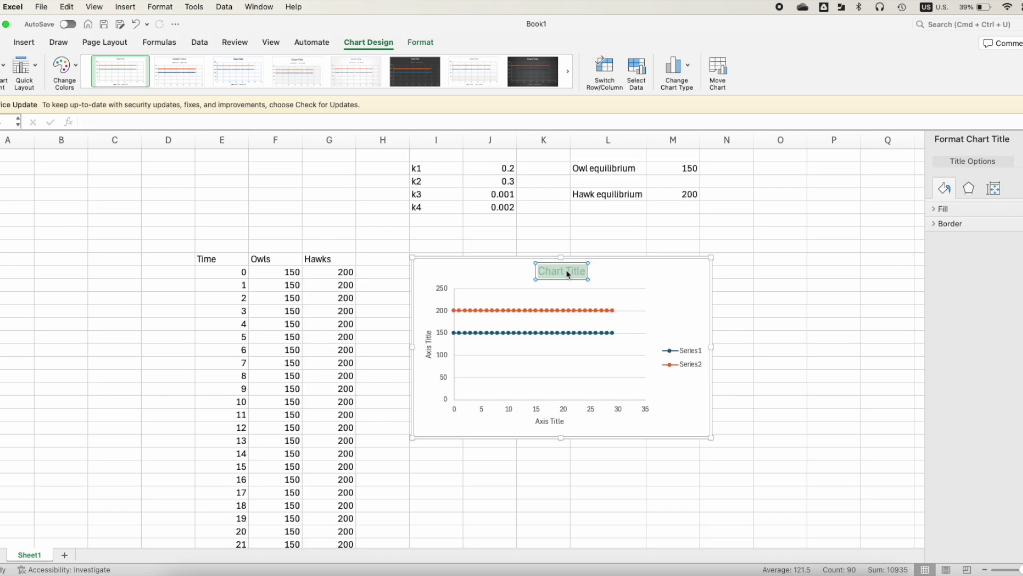
type("Com")
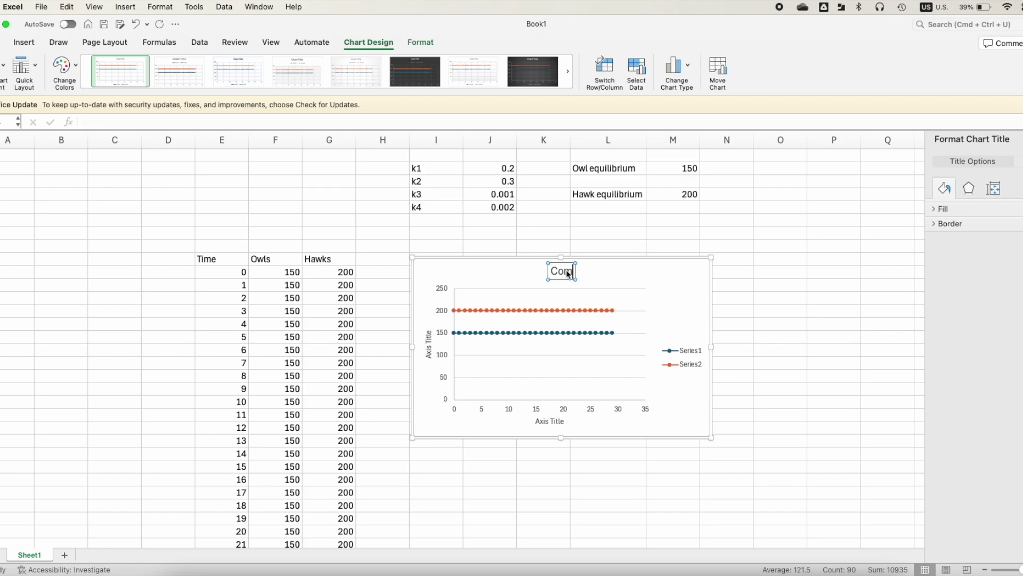
type("petitive Model")
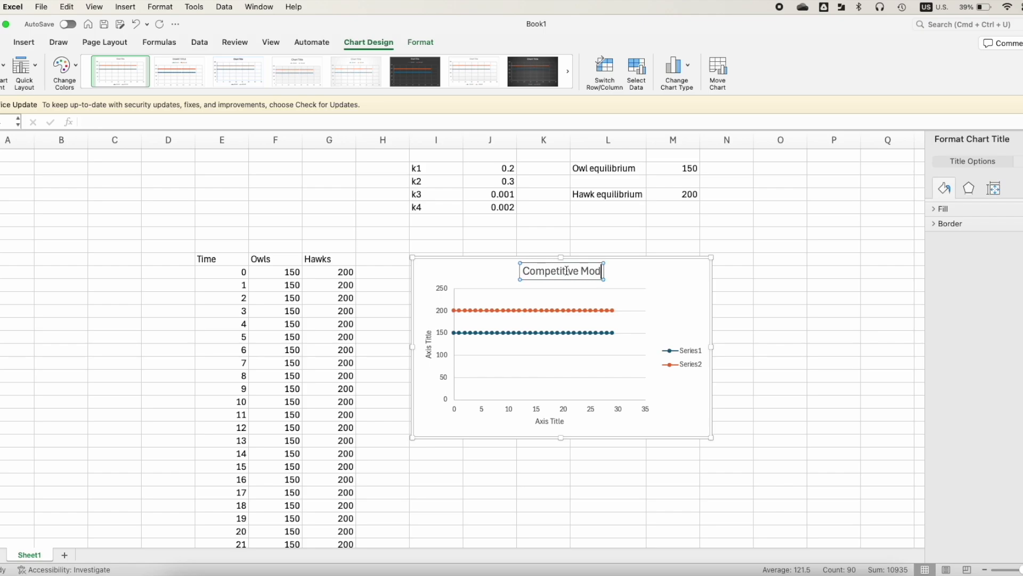
- Name the horizontal axis 'Time' and the vertical axis 'Population'
triple_click(542, 424)
type("Time")
triple_click(430, 350)
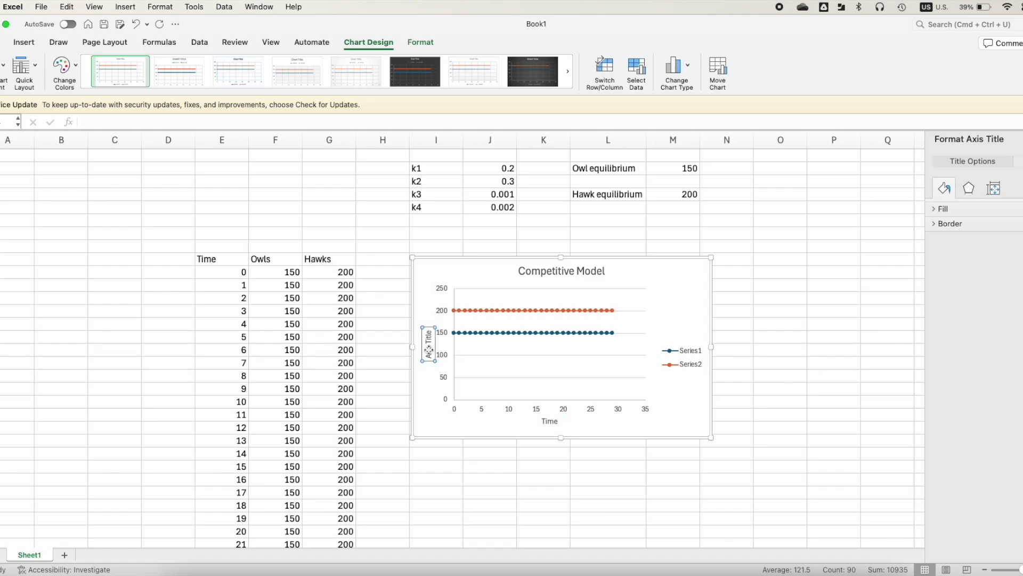
type("Population")
left_click(695, 368)
- Select the chart legend
left_click(694, 354)
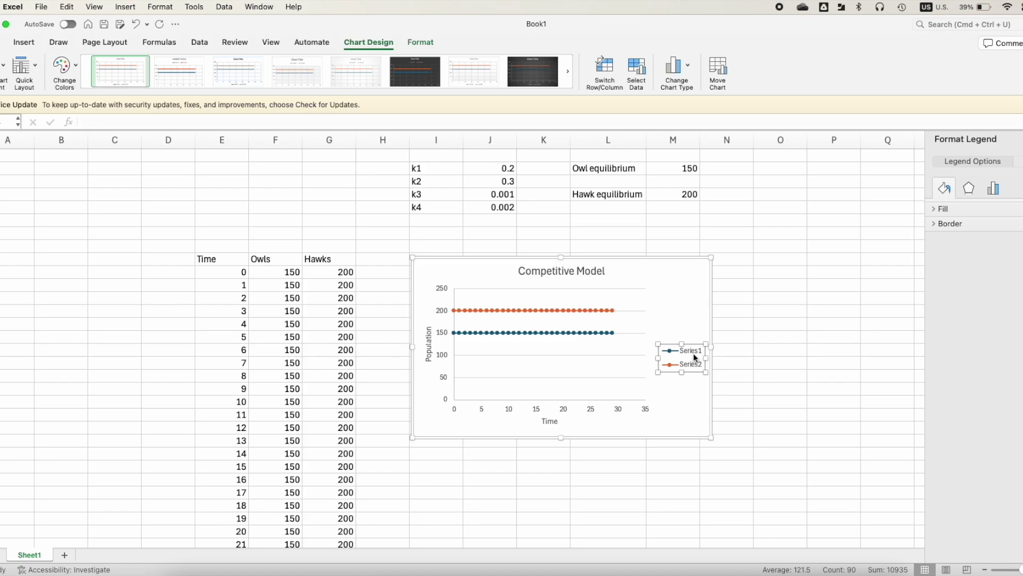
left_click(693, 353)
left_click(745, 337)
left_click(697, 359)
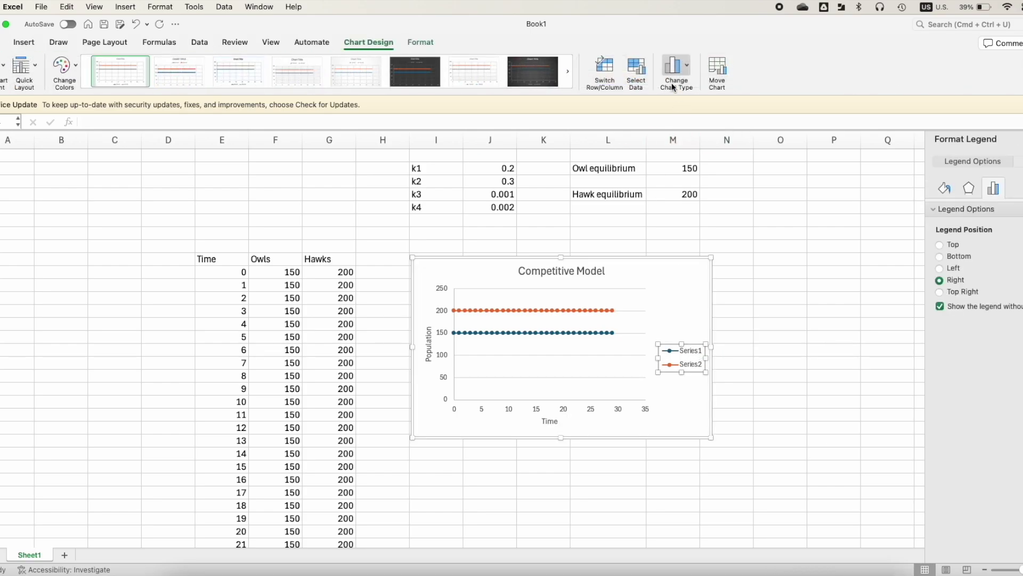
- In Select Data, name Series1 'Owls' and Series2 'Hawks'
left_click(643, 72)
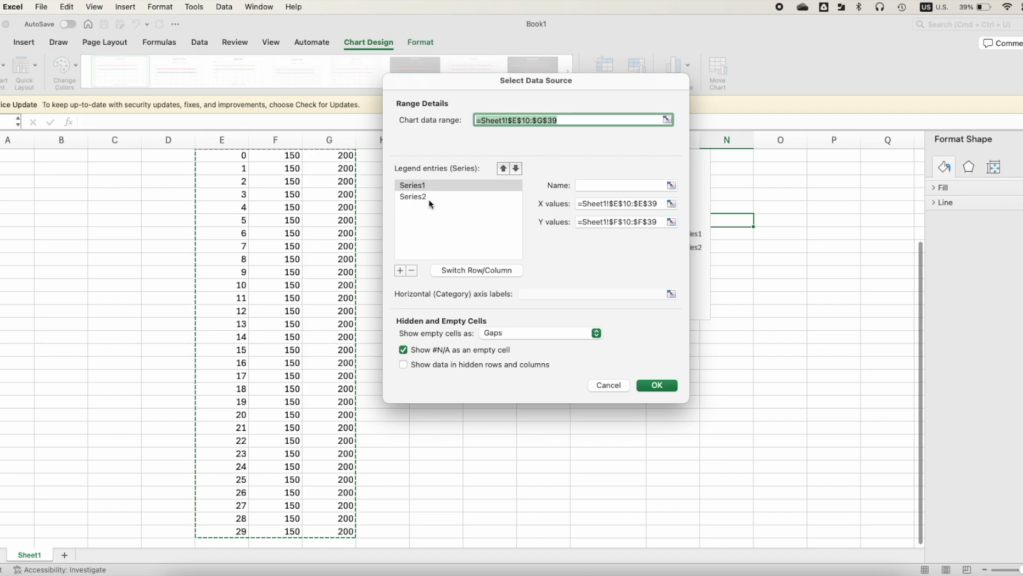
left_click(590, 187)
type("Owls")
left_click(473, 198)
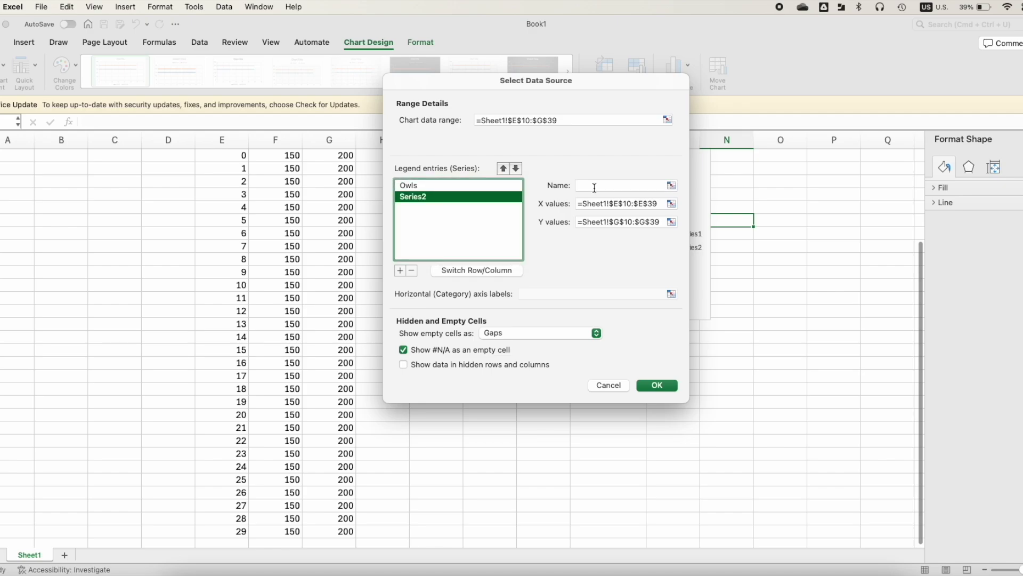
left_click(589, 187)
type("Hawks")
left_click(658, 385)
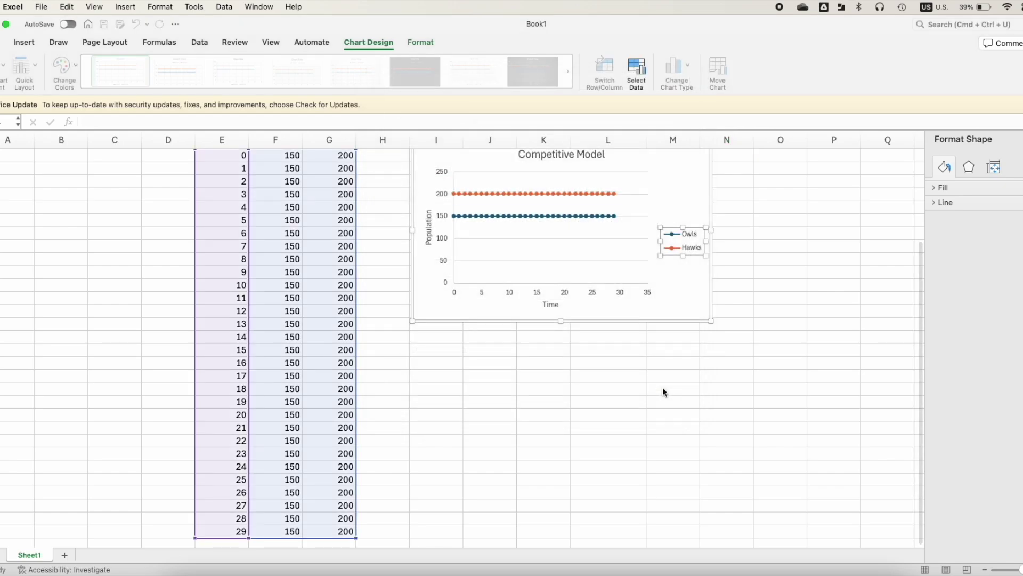
- Scroll up to the Case 1/Case 2 starting-values table and deselect the chart
left_click(678, 240)
scroll(693, 320, "up", 4)
scroll(706, 337, "up", 2)
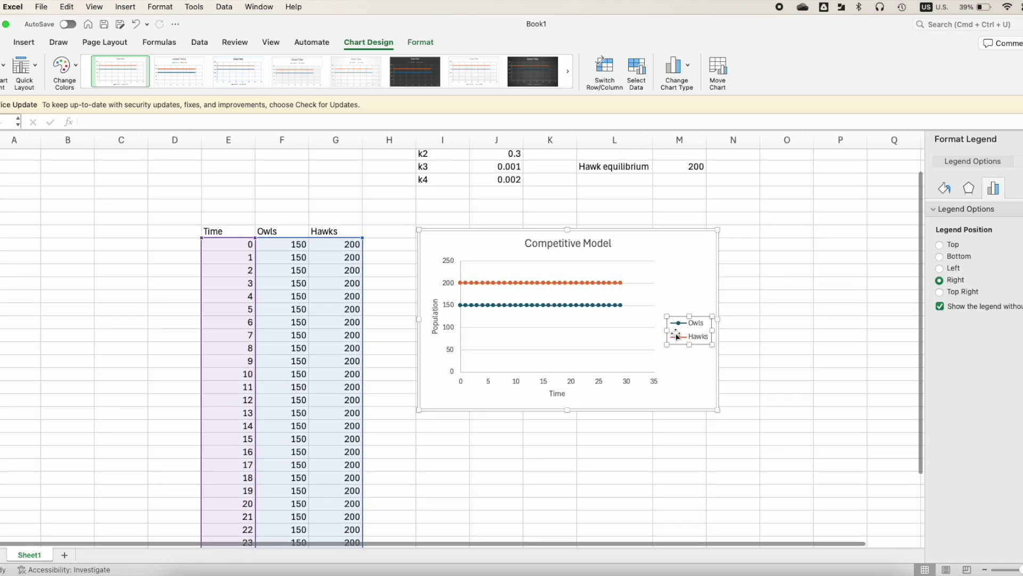
scroll(470, 302, "up", 2)
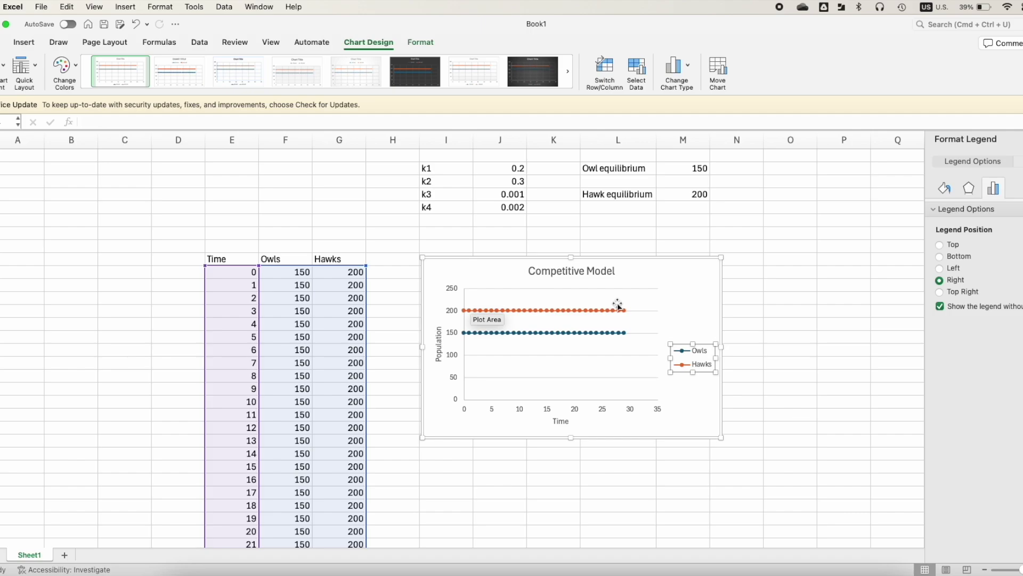
left_click(398, 229)
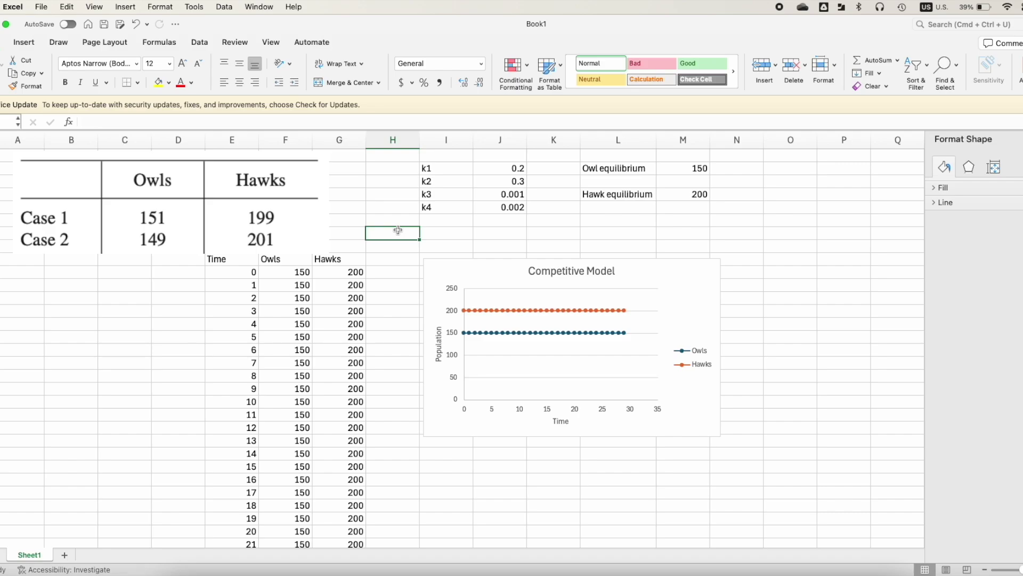
- Set the time-0 starting values to 151 owls and 199 hawks
left_click(304, 271)
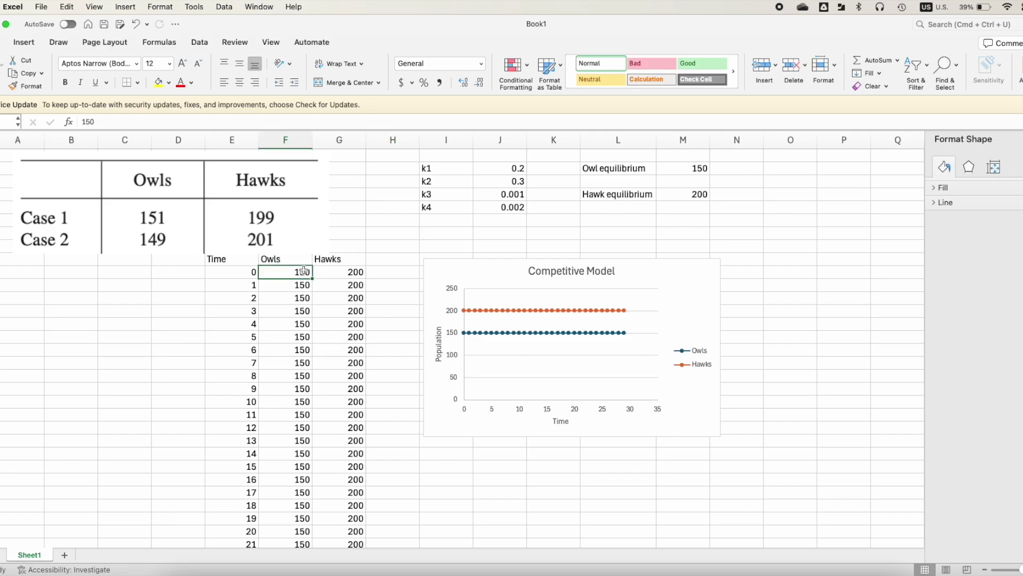
type("151")
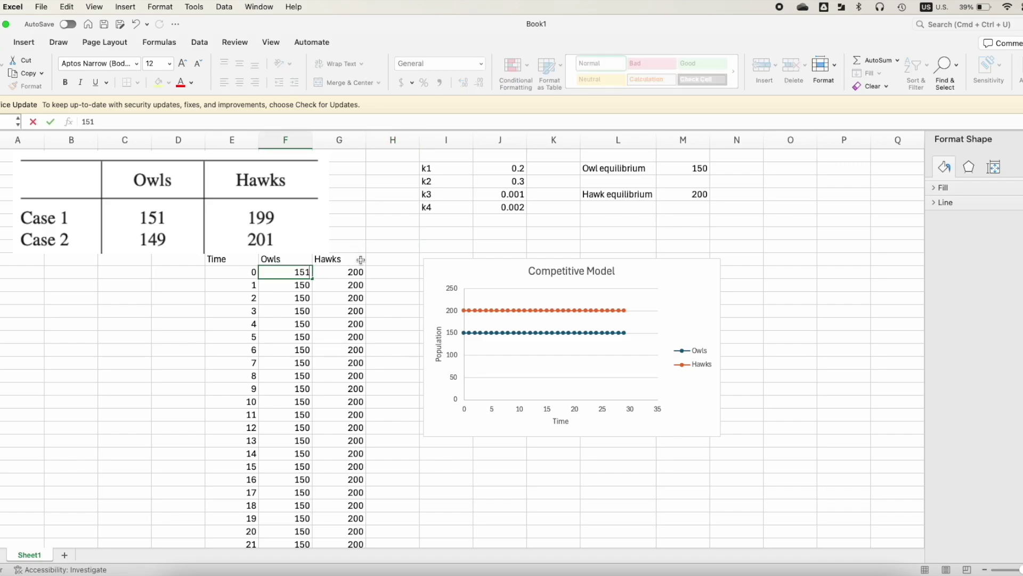
key("Tab")
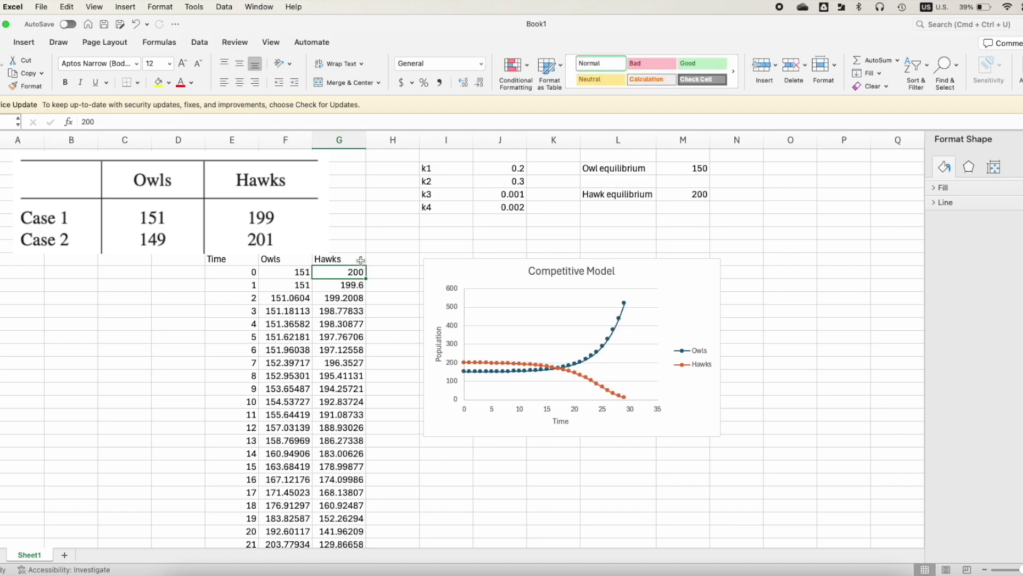
type("199")
key("Return")
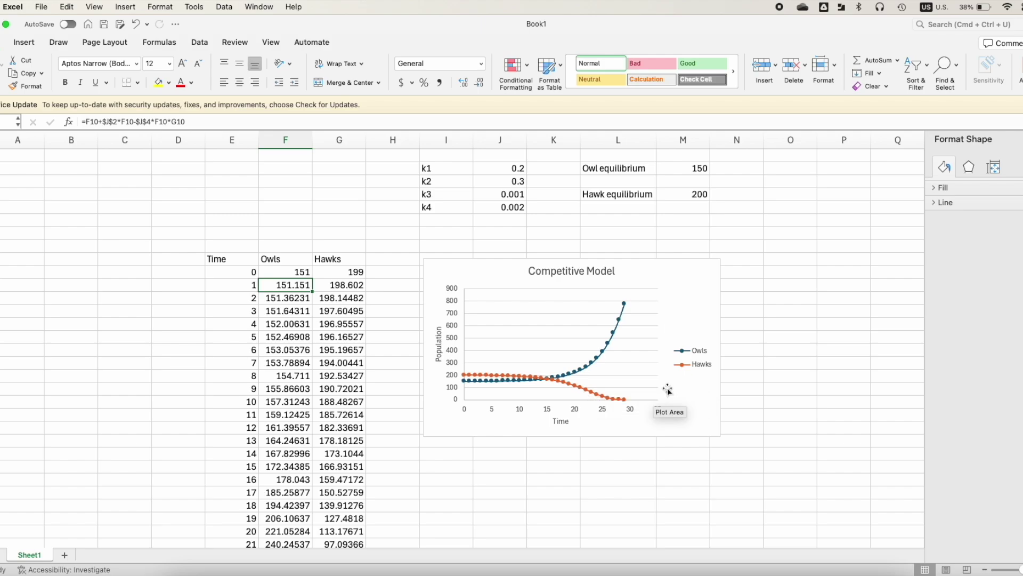
- Check the final Hawks value at time 29, then return to the top of the sheet
scroll(348, 438, "down", 8)
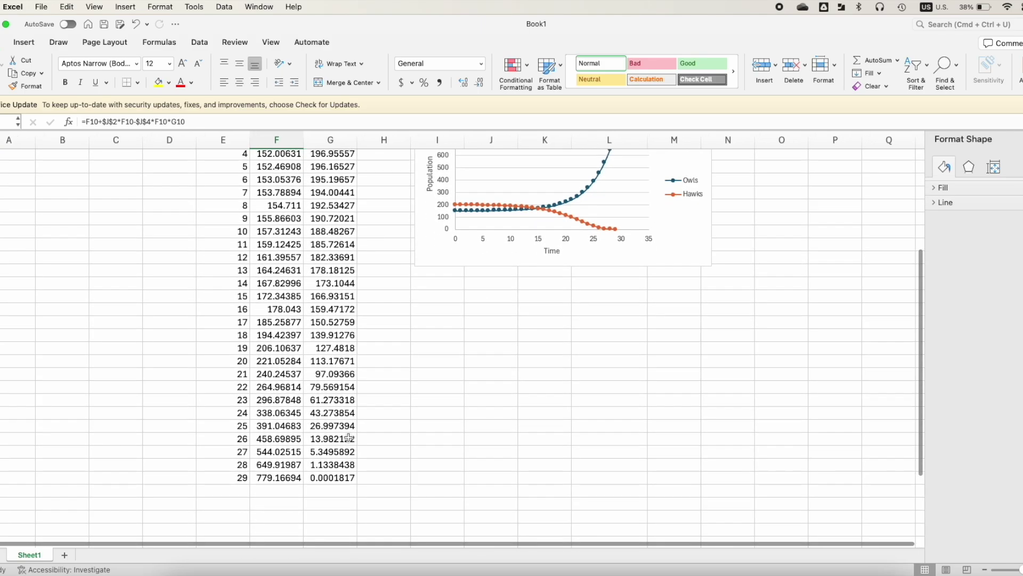
left_click(331, 427)
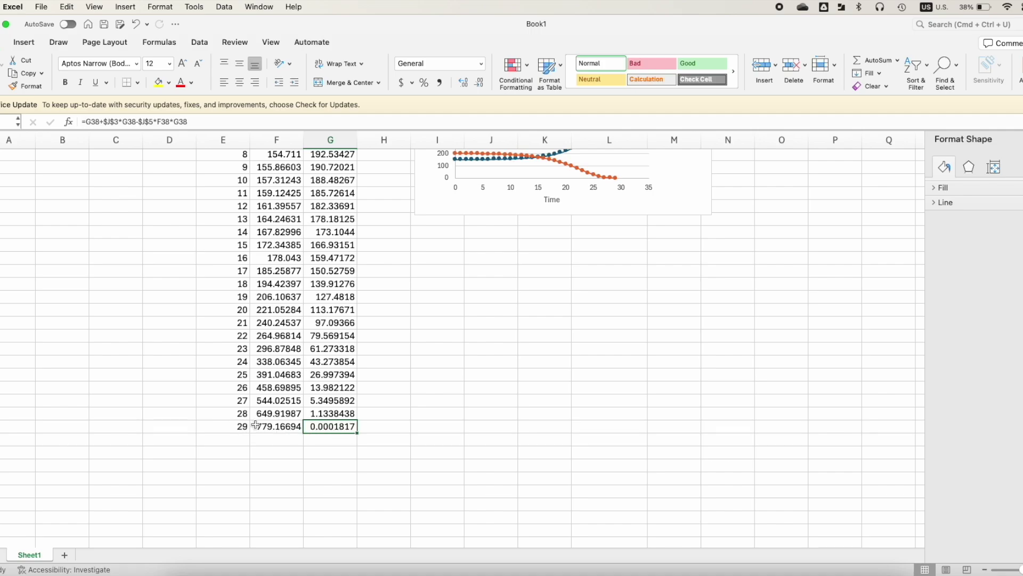
scroll(427, 394, "up", 3)
scroll(428, 394, "up", 2)
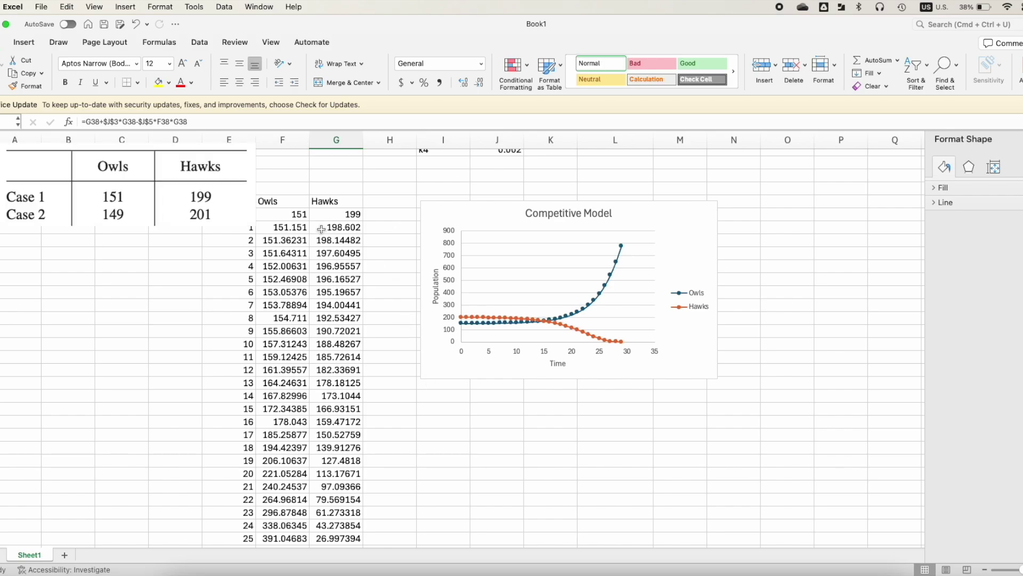
- Set the time-0 starting values to 149 owls and 201 hawks
left_click(286, 213)
type("149")
key("Tab")
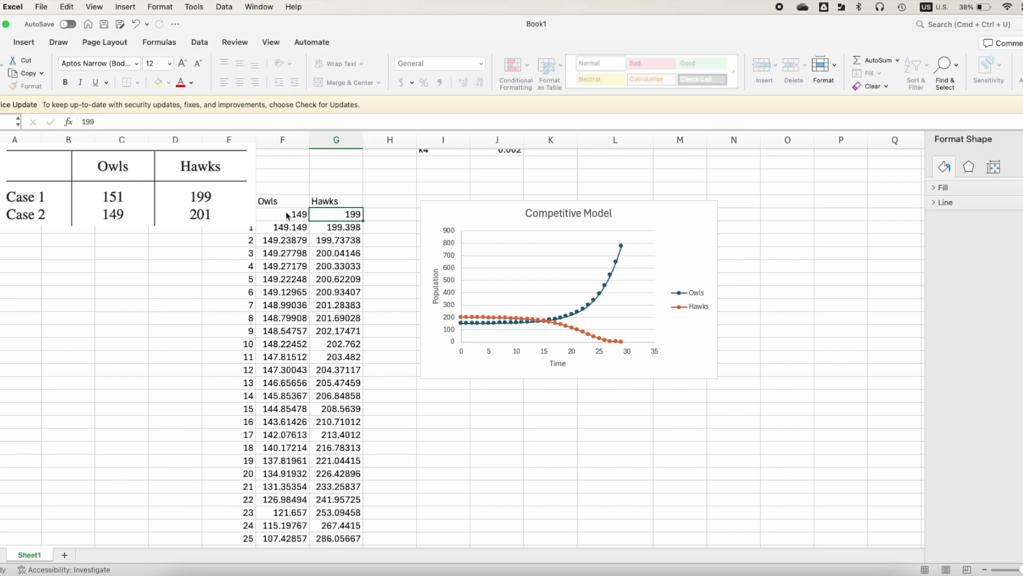
type("201")
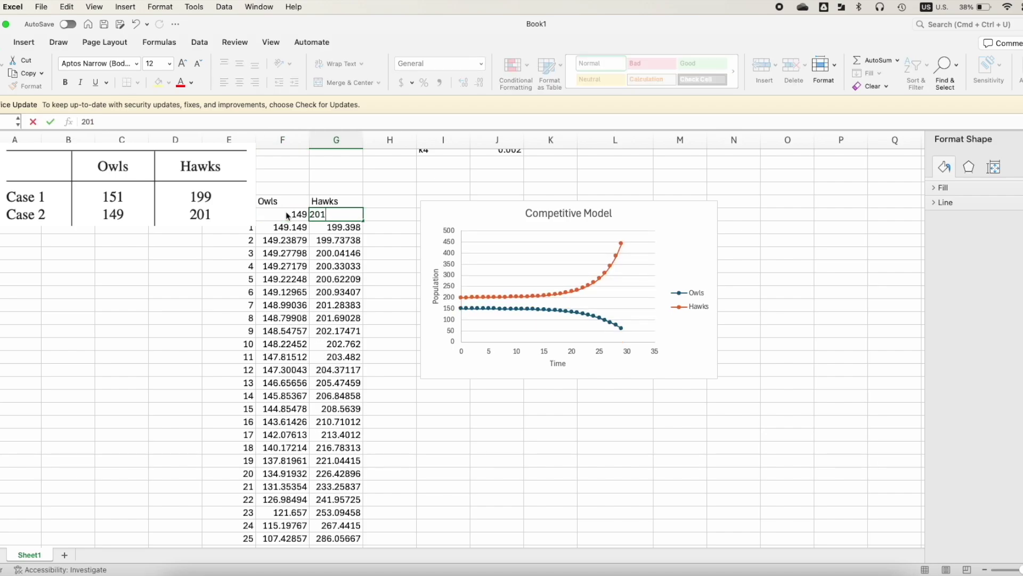
key("Return")
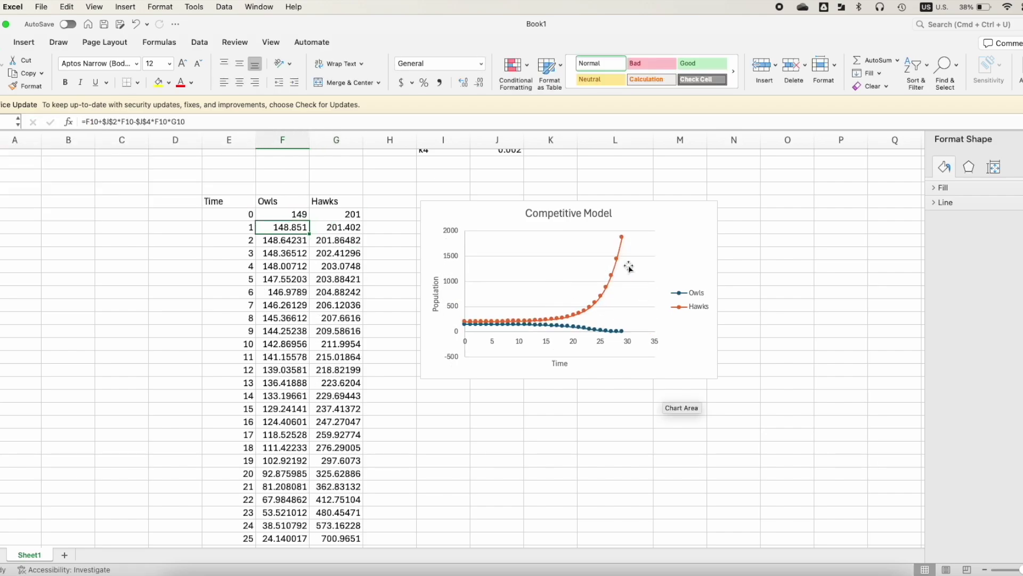
- Inspect the chart points and the table's final values
mouse_move(623, 242)
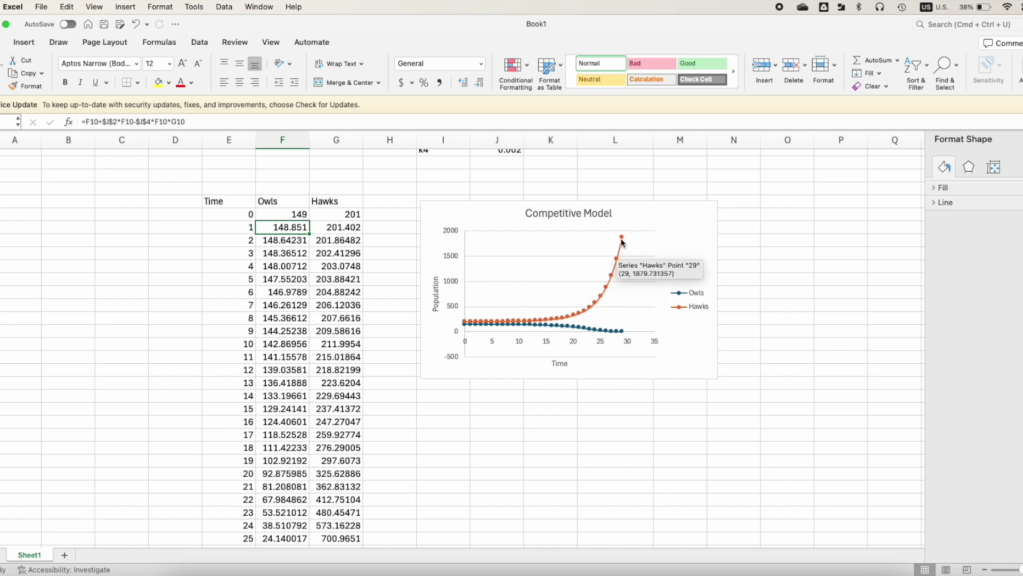
mouse_move(590, 334)
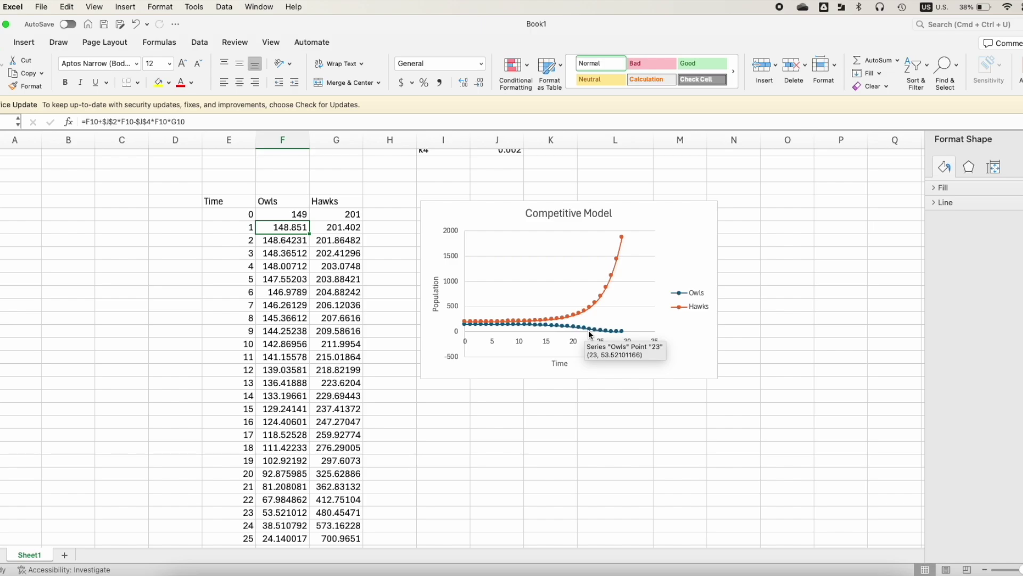
scroll(549, 425, "down", 8)
mouse_move(283, 413)
left_mouse_down()
mouse_move(339, 413)
mouse_move(283, 413)
left_mouse_up()
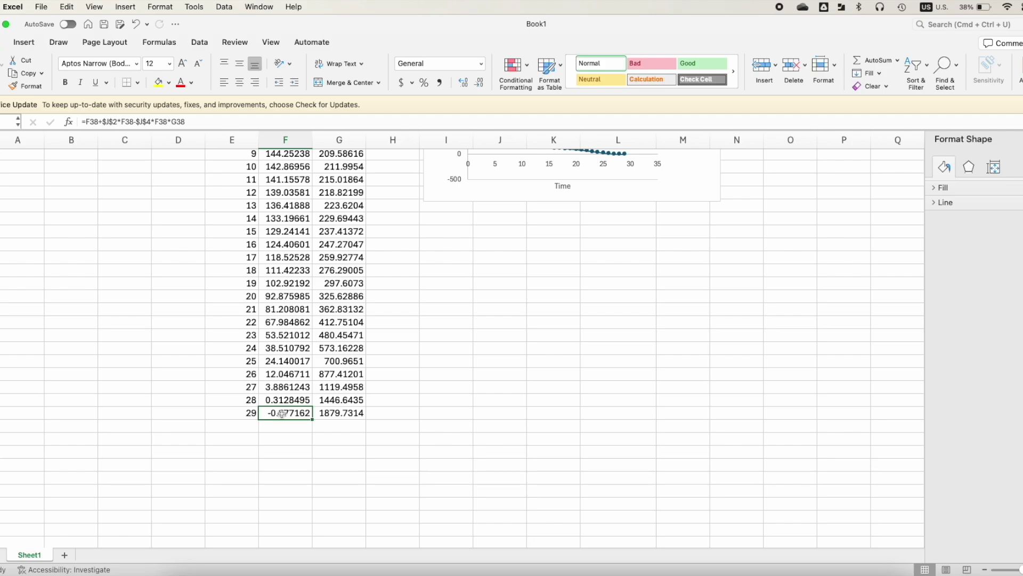
scroll(414, 395, "up", 9)
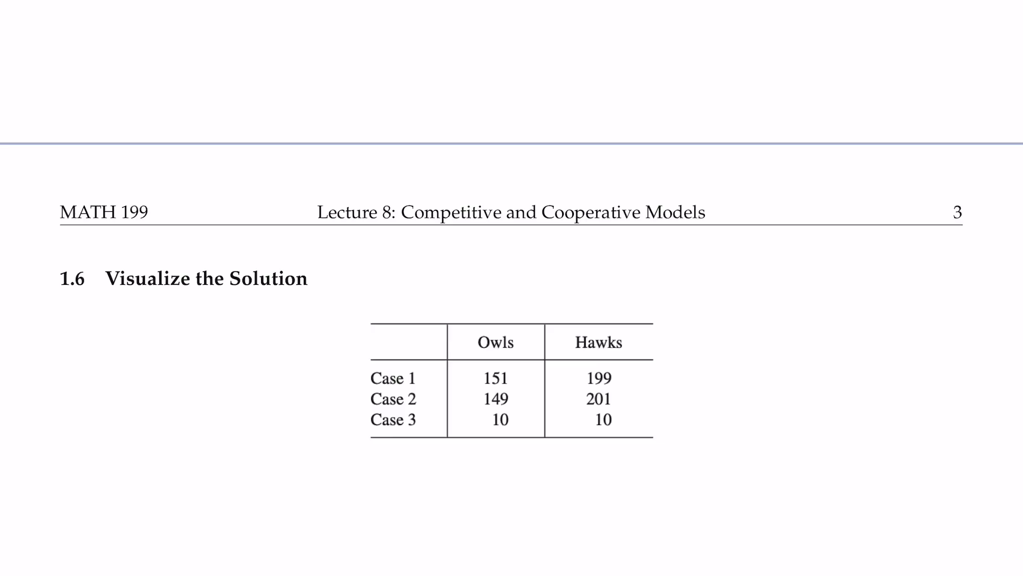
- In the notes app, begin handwriting 'Given k1 = 0.2, k2 ='
scroll(512, 288, "down", 5)
left_click_drag(104, 229, 204, 246)
mouse_move(219, 237)
left_mouse_down()
mouse_move(256, 225)
mouse_move(300, 249)
left_mouse_up()
left_click(272, 235)
mouse_move(345, 218)
left_mouse_down()
mouse_move(345, 242)
mouse_move(362, 242)
left_mouse_up()
left_click_drag(357, 238, 366, 246)
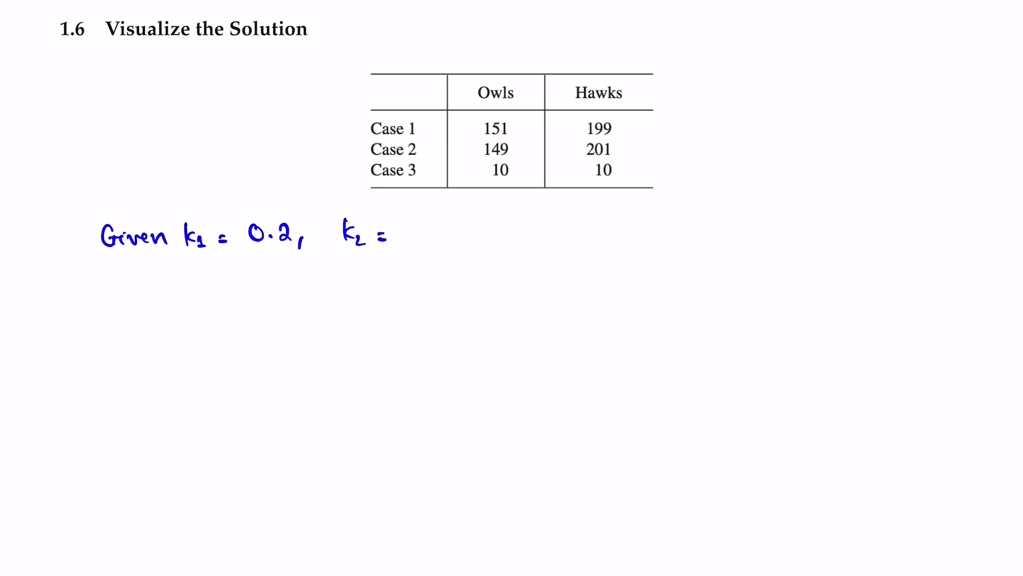